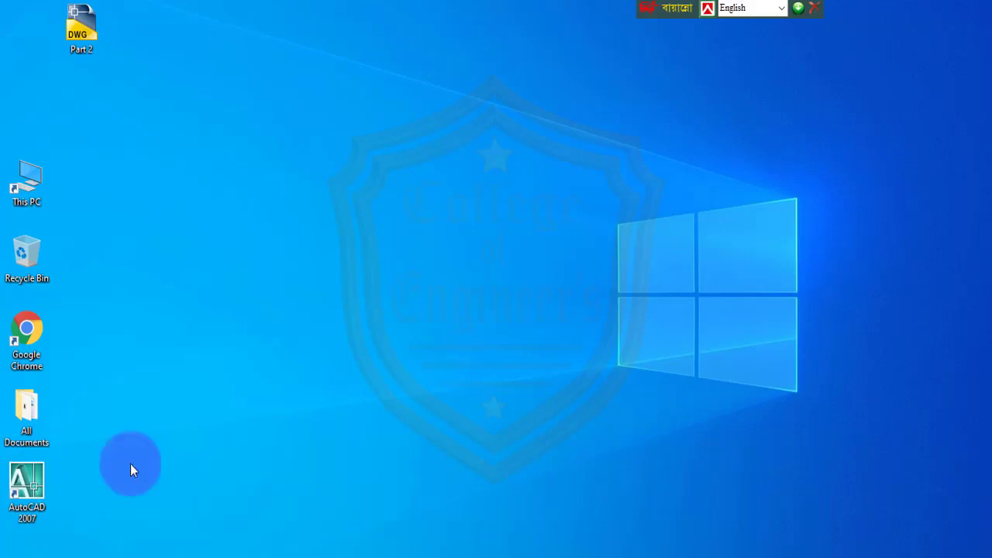
Open Part 2.dwg in AutoCAD 2007 from its desktop icon's right-click menu.
click(114, 480)
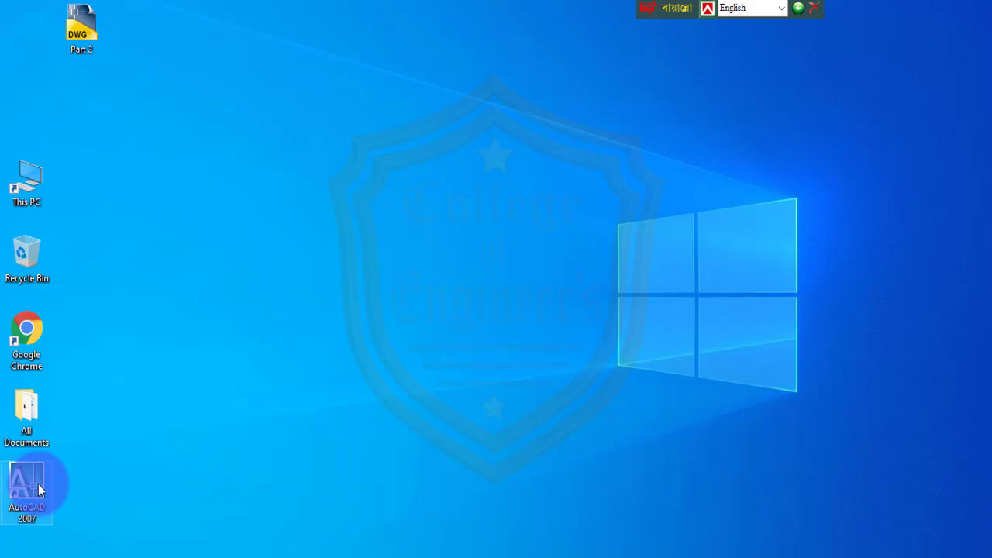
right_click(87, 29)
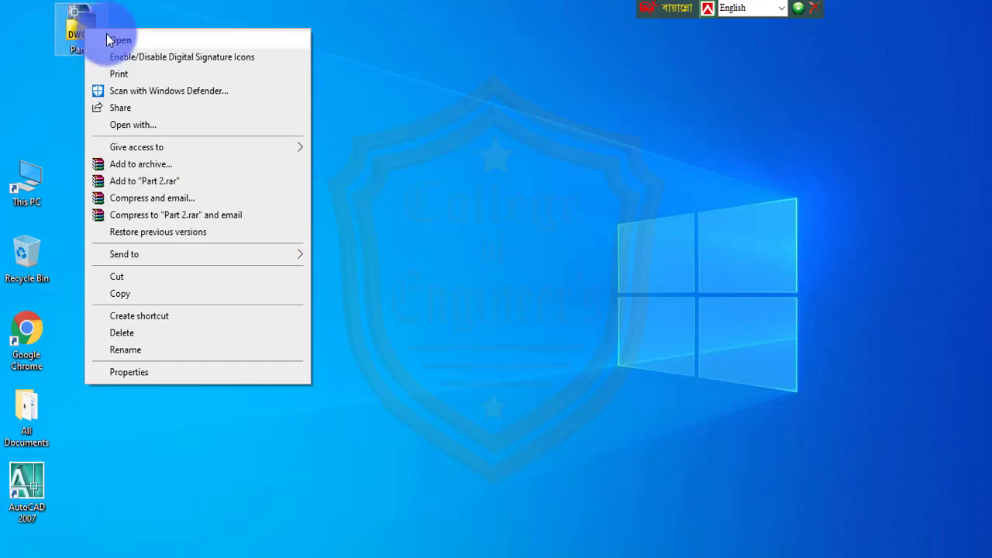
click(113, 39)
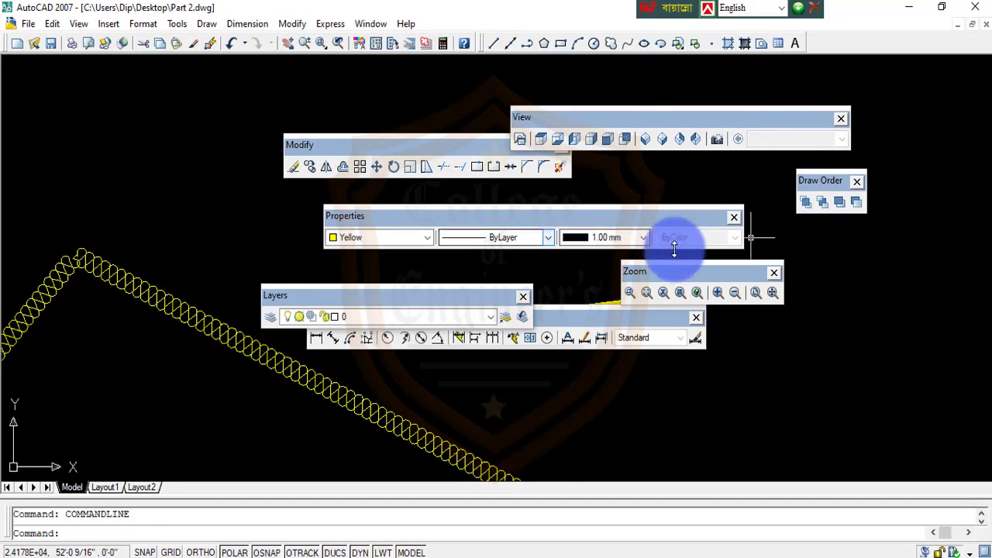
Dock the floating Modify and Properties toolbars along the top of the window.
scroll(837, 268, down, 1)
middle_drag(838, 267, 784, 261)
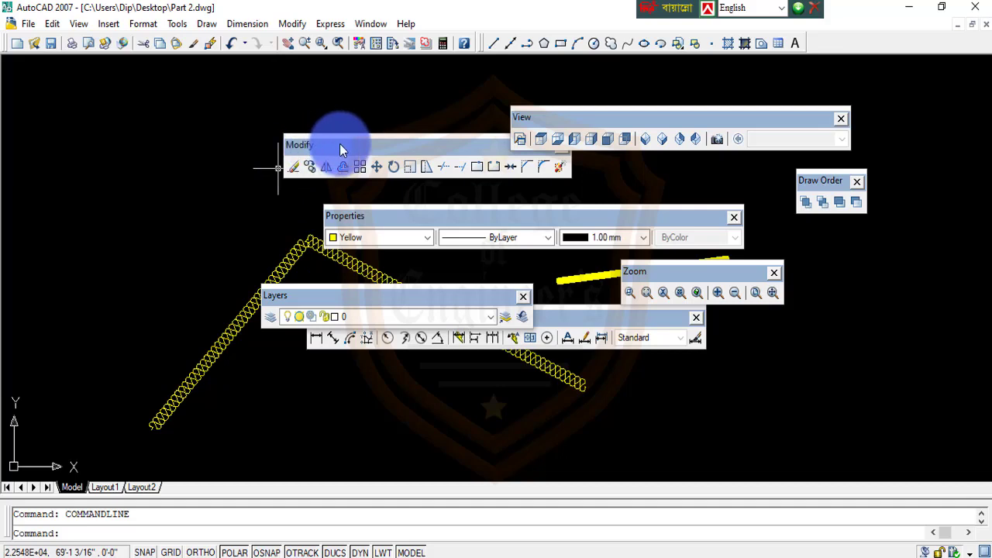
drag(341, 144, 113, 55)
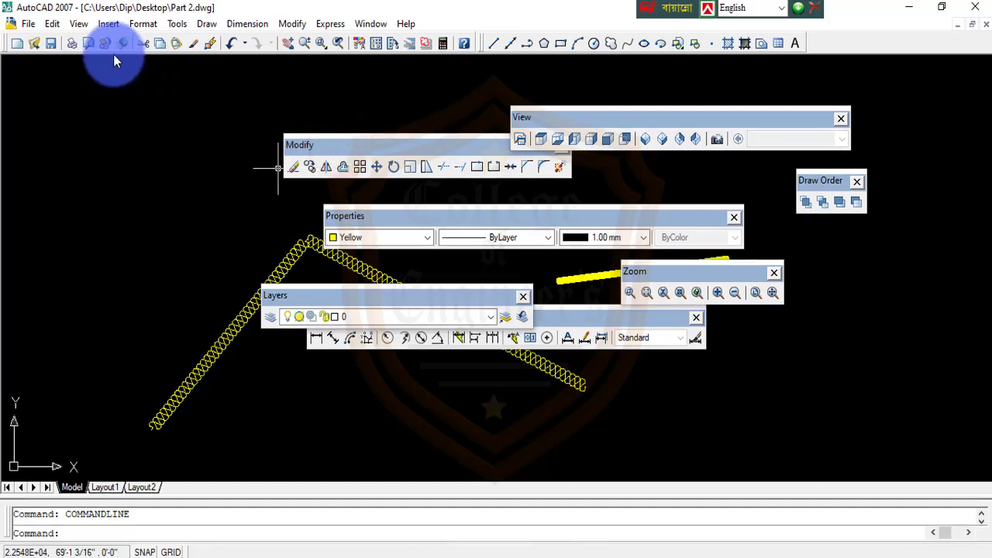
drag(449, 215, 383, 63)
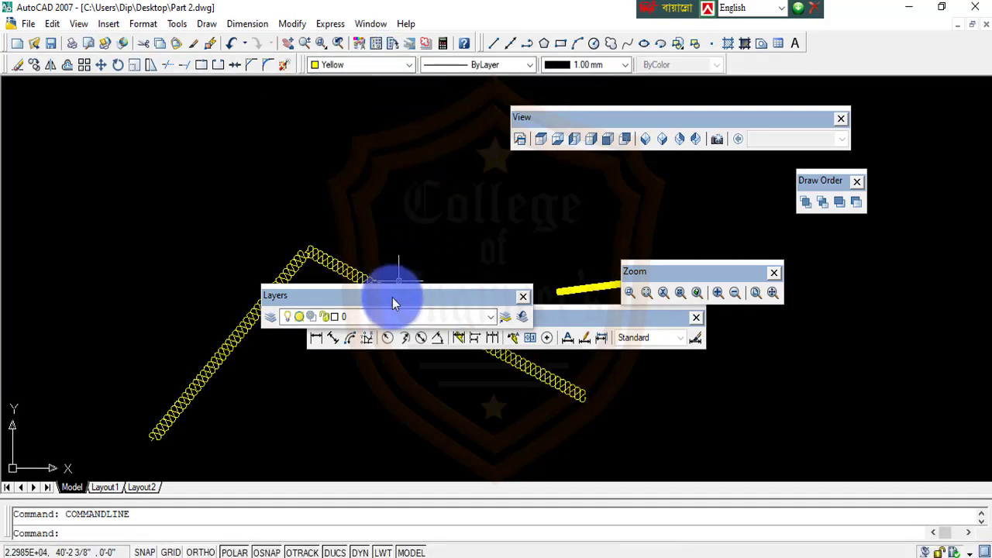
Spread the floating Layers, Dimension and Draw Order toolbars apart so none overlap.
drag(393, 303, 313, 161)
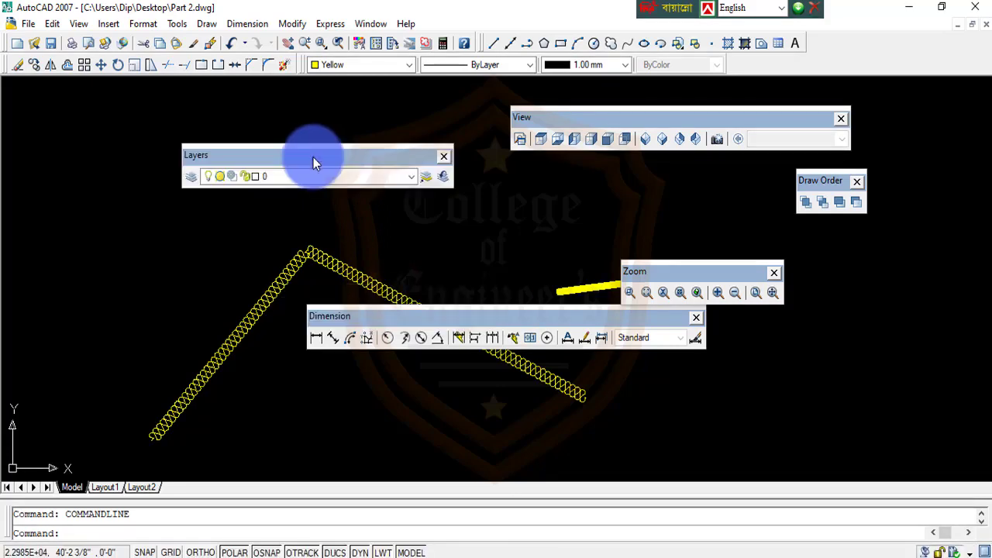
mouse_move(448, 341)
mouse_down()
mouse_move(225, 179)
mouse_move(232, 172)
mouse_up()
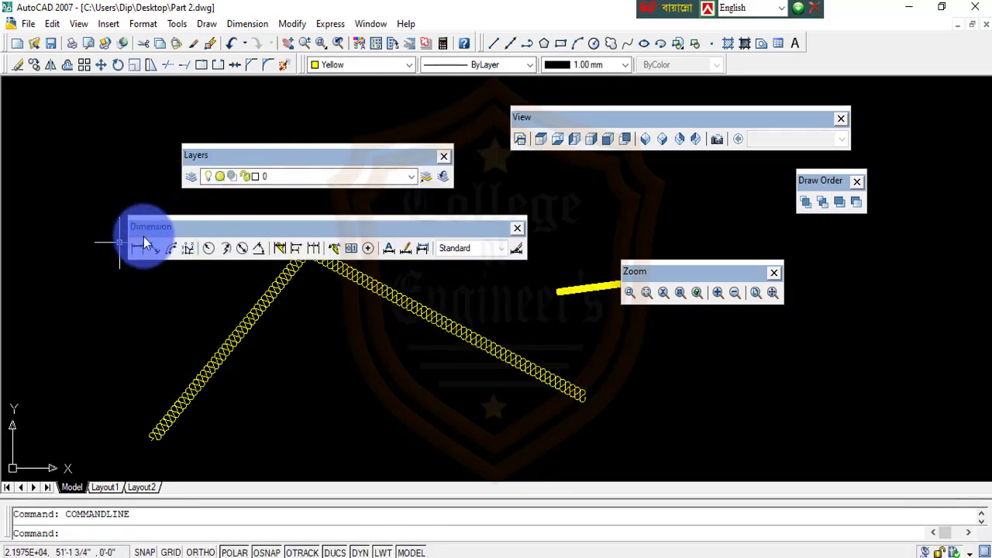
drag(813, 180, 840, 190)
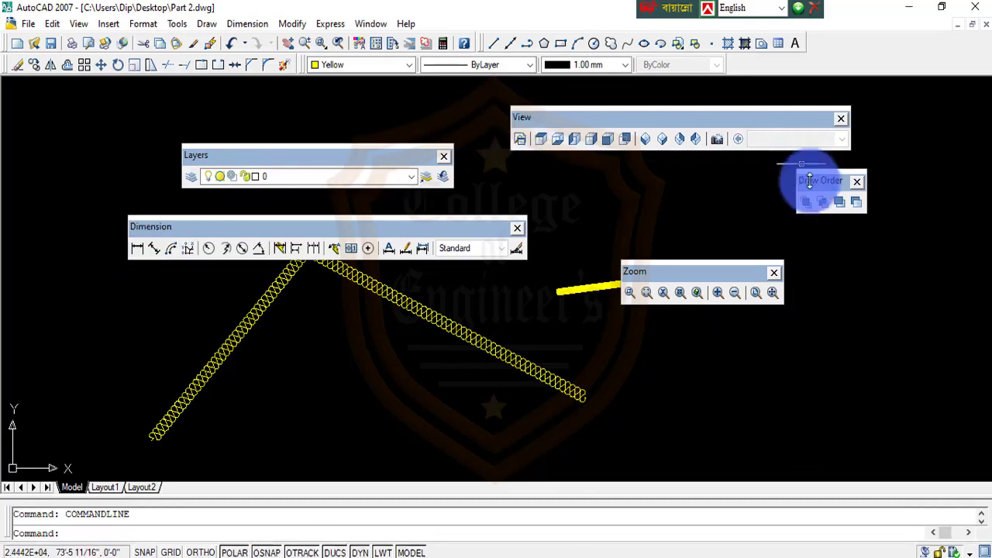
drag(644, 275, 635, 279)
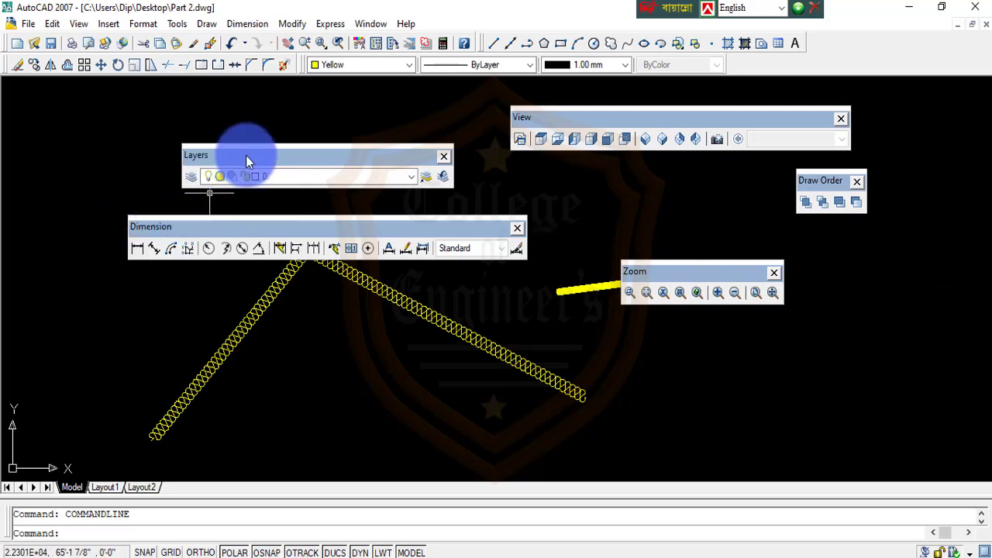
Create Layer1 in the Layer Properties Manager, toggle its On, Freeze and Lock states, and confirm.
click(191, 181)
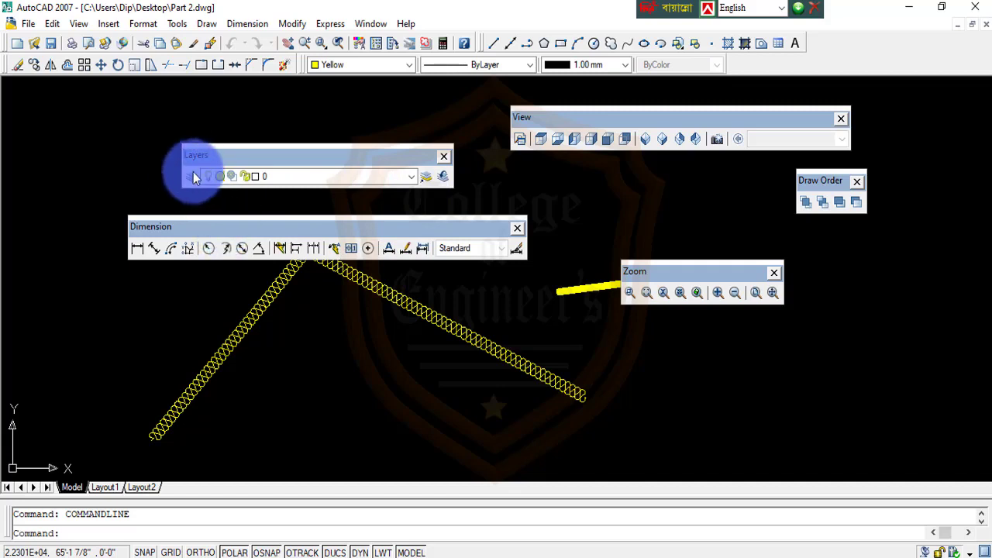
click(252, 190)
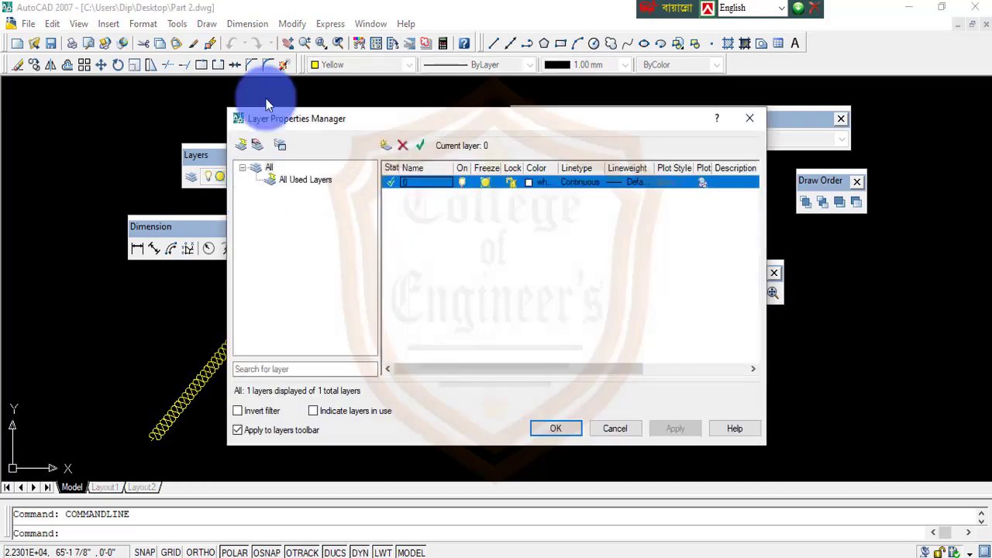
click(388, 146)
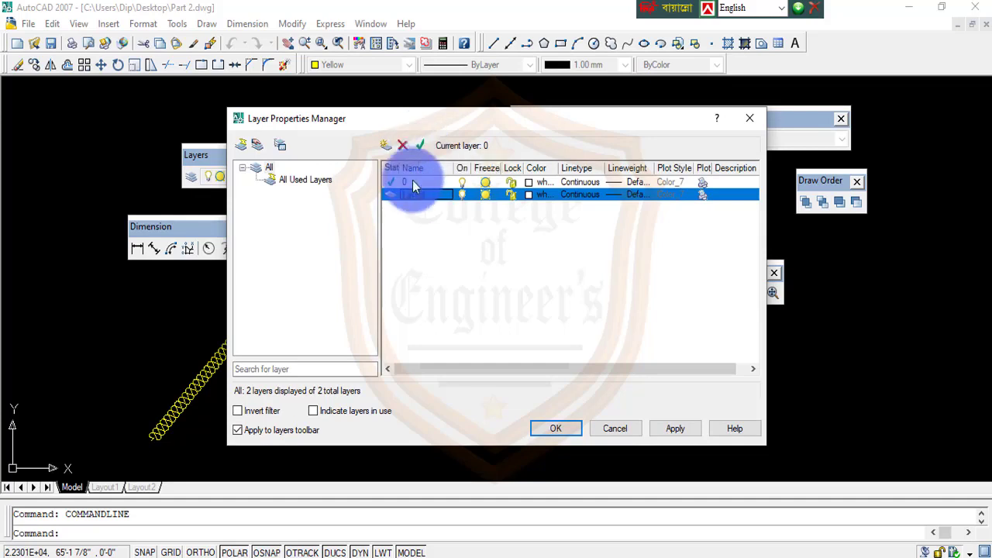
click(463, 195)
click(463, 195)
click(463, 194)
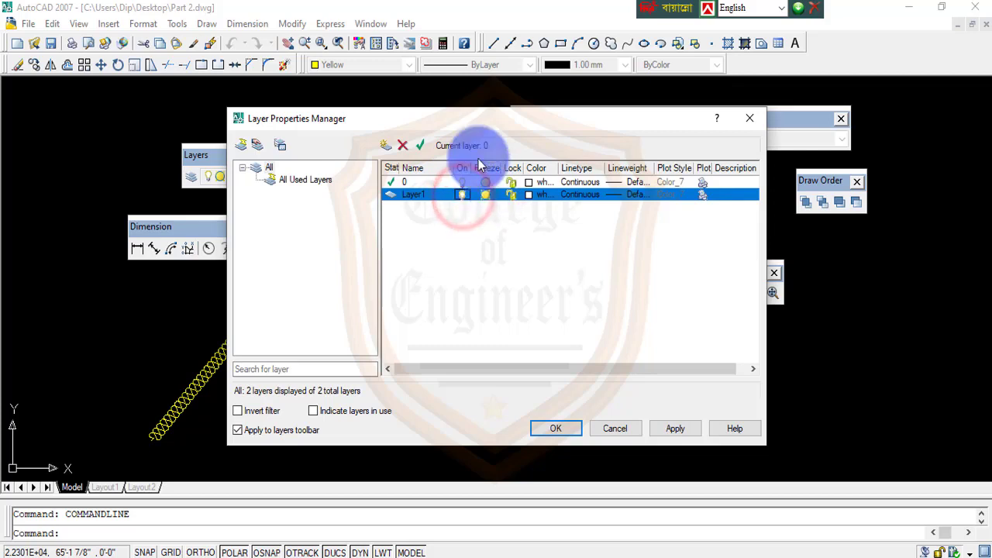
click(486, 197)
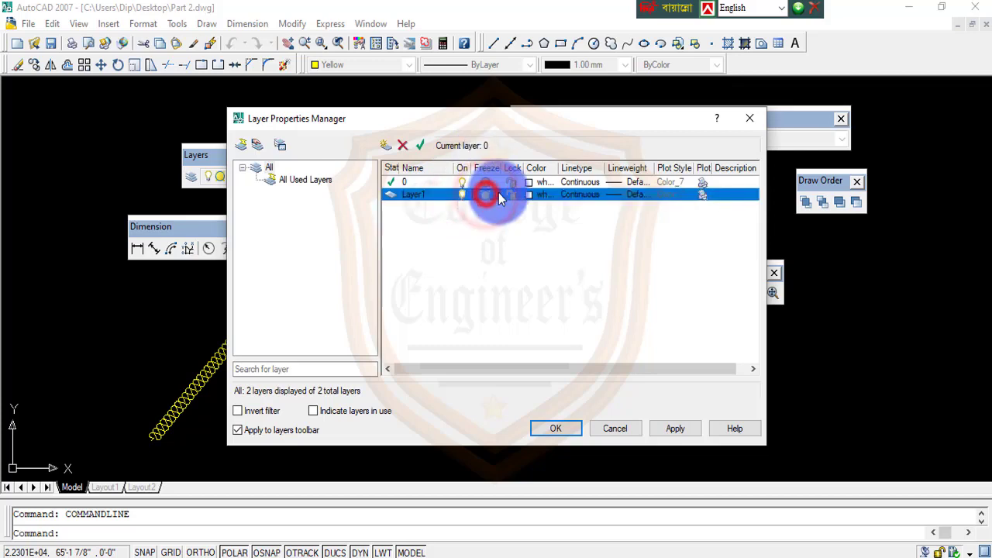
click(515, 195)
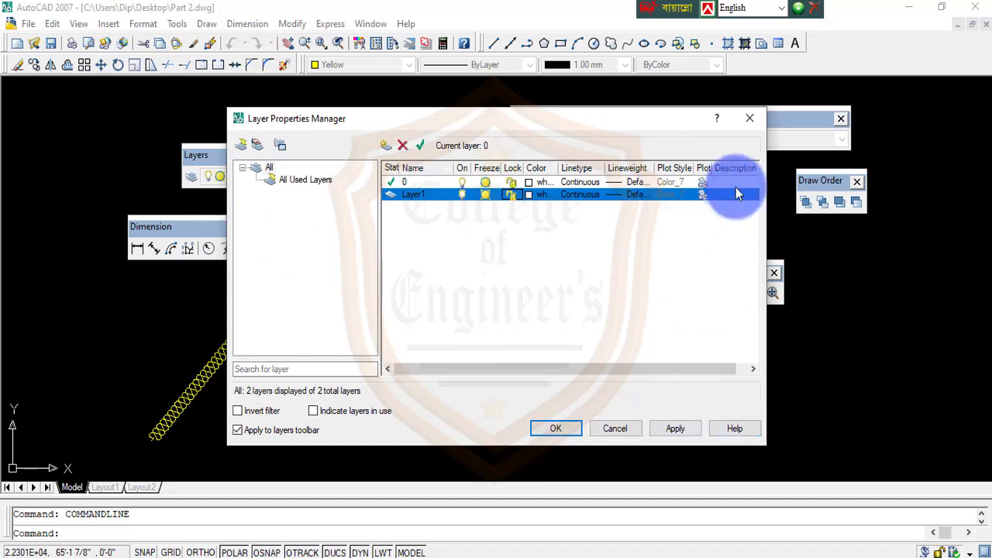
click(746, 120)
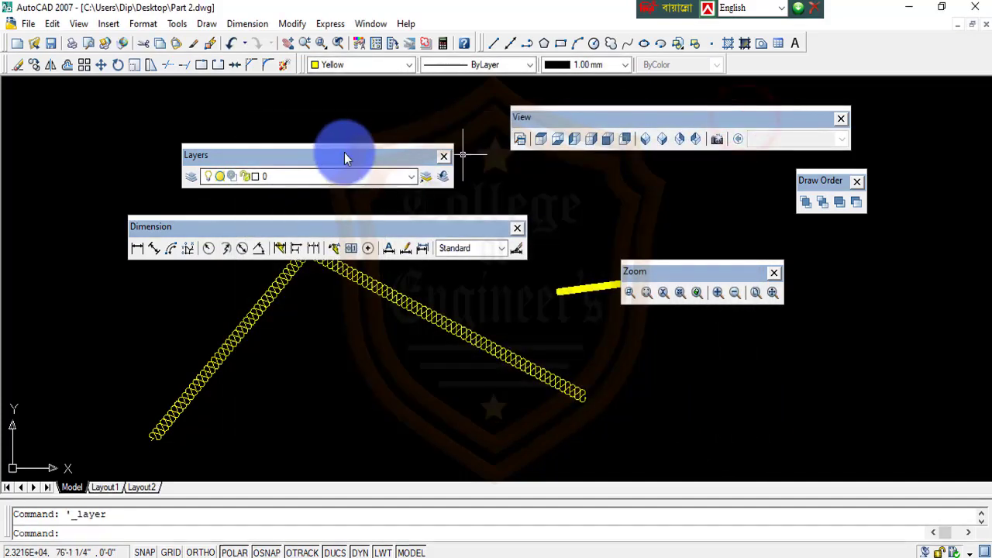
Rearrange the Layers and Dimension toolbars and draw a horizontal line below the spring.
drag(345, 157, 302, 126)
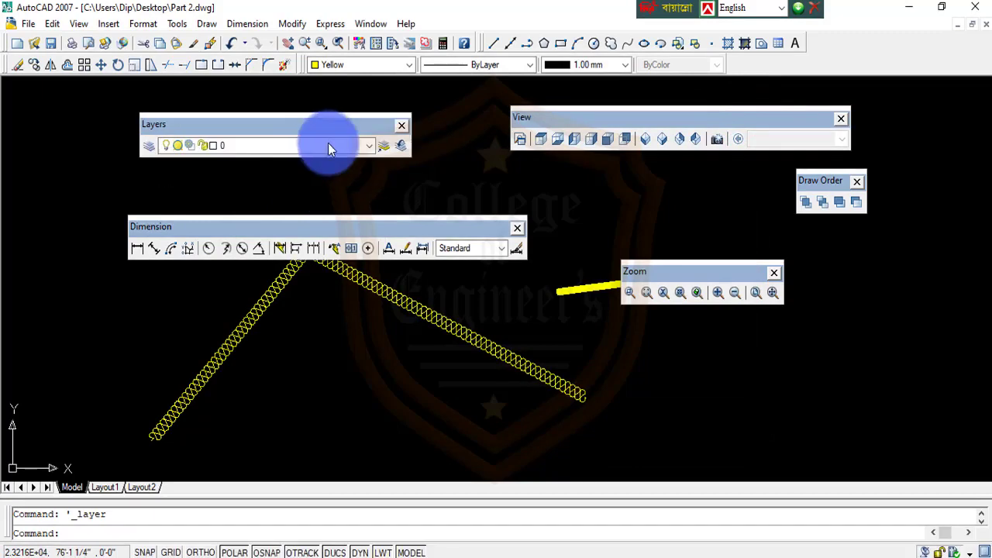
drag(328, 227, 316, 209)
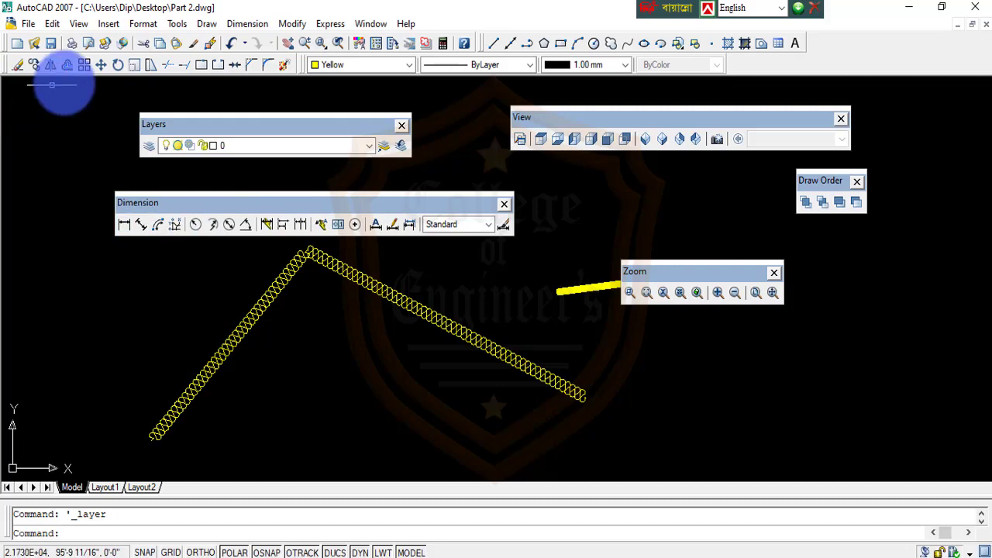
click(492, 43)
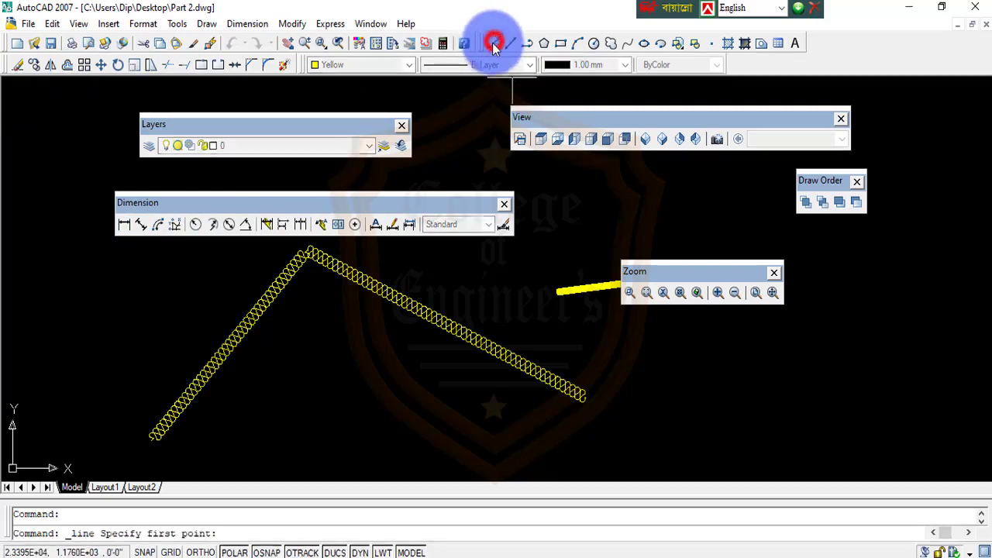
click(302, 352)
click(434, 354)
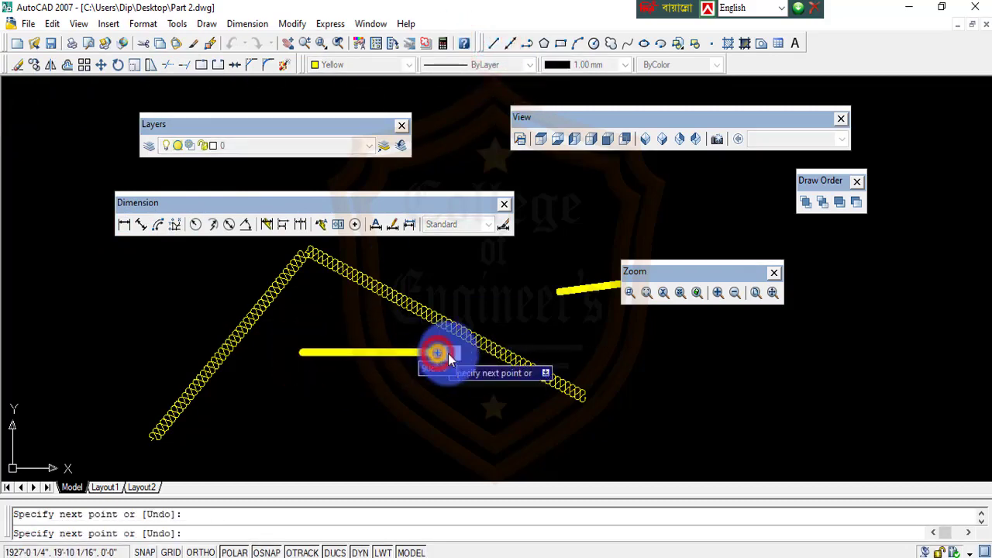
right_click(475, 362)
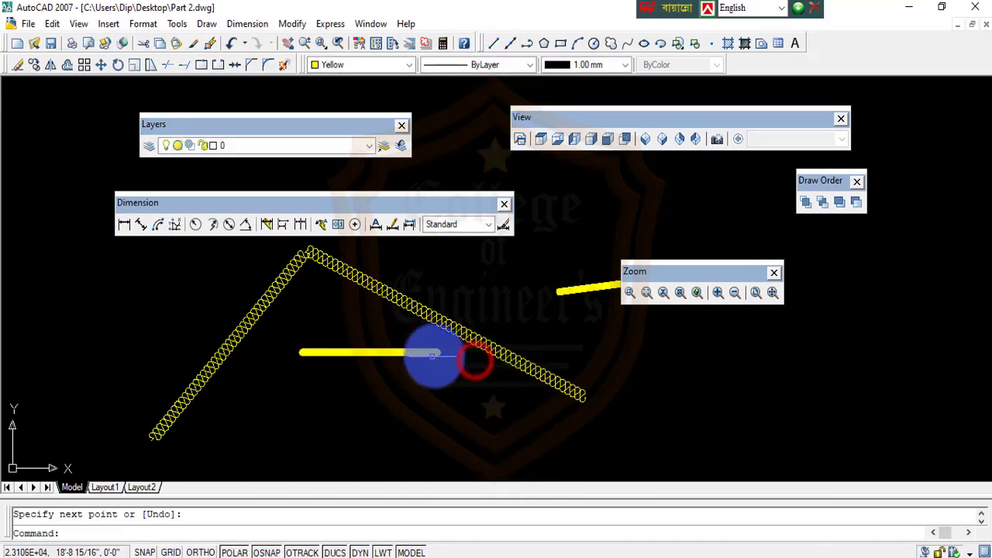
Add a linear dimension of 40'-9 1/4" below the new line.
click(124, 225)
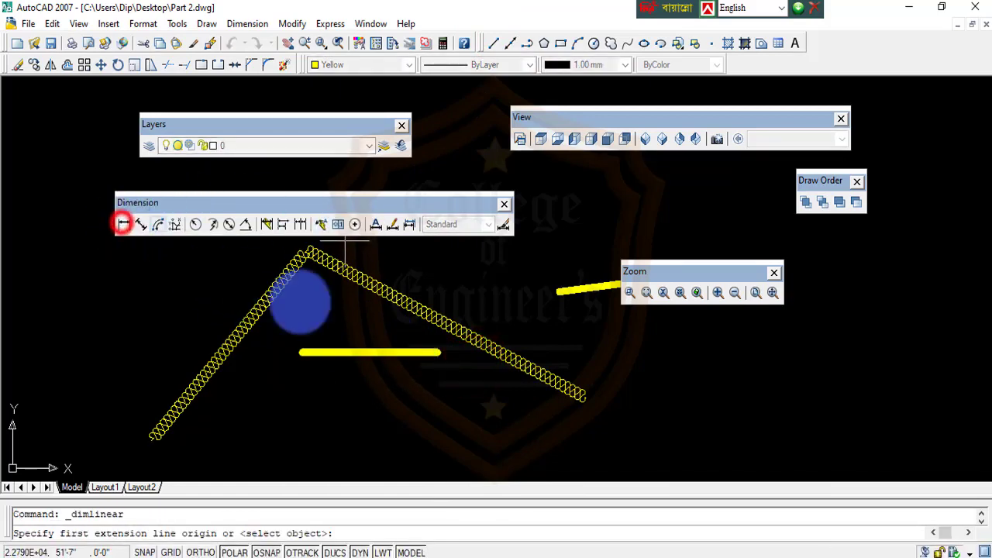
click(301, 353)
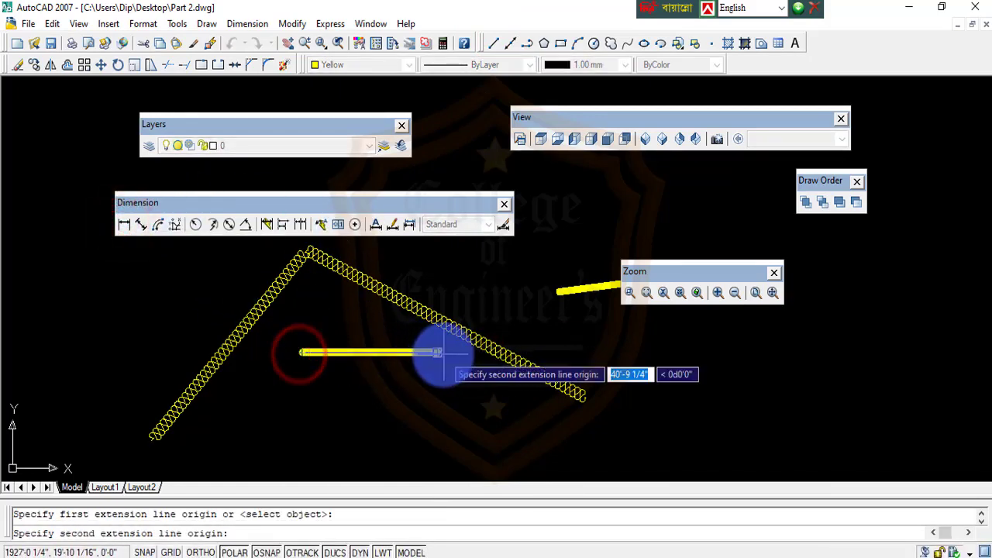
click(439, 353)
click(432, 395)
scroll(372, 396, up, 3)
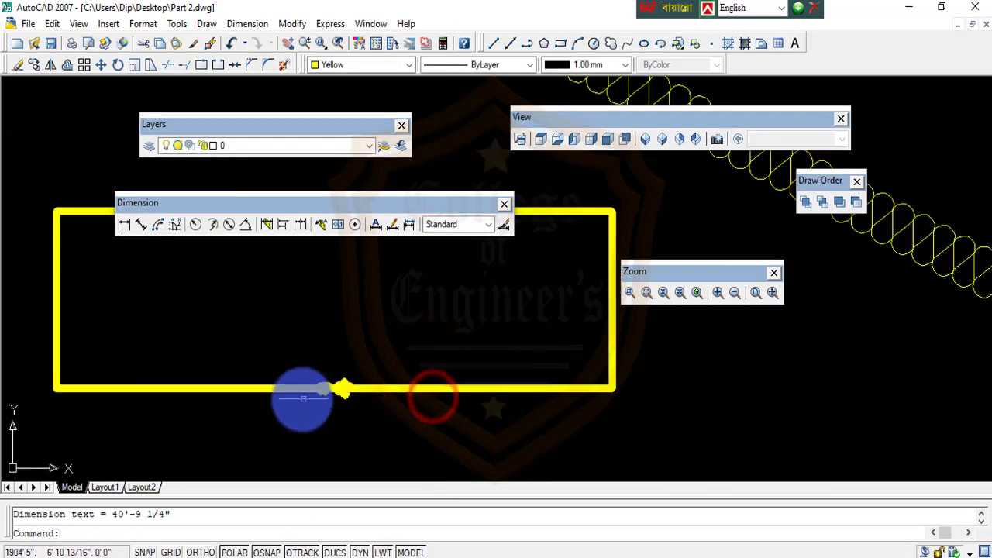
scroll(303, 401, up, 5)
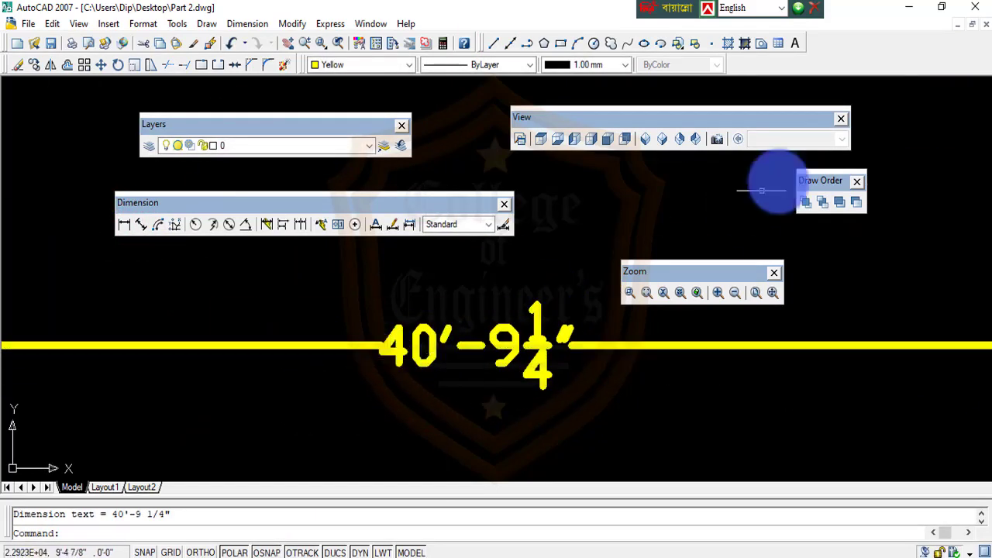
Set the Lineweight control back to ByLayer.
click(625, 66)
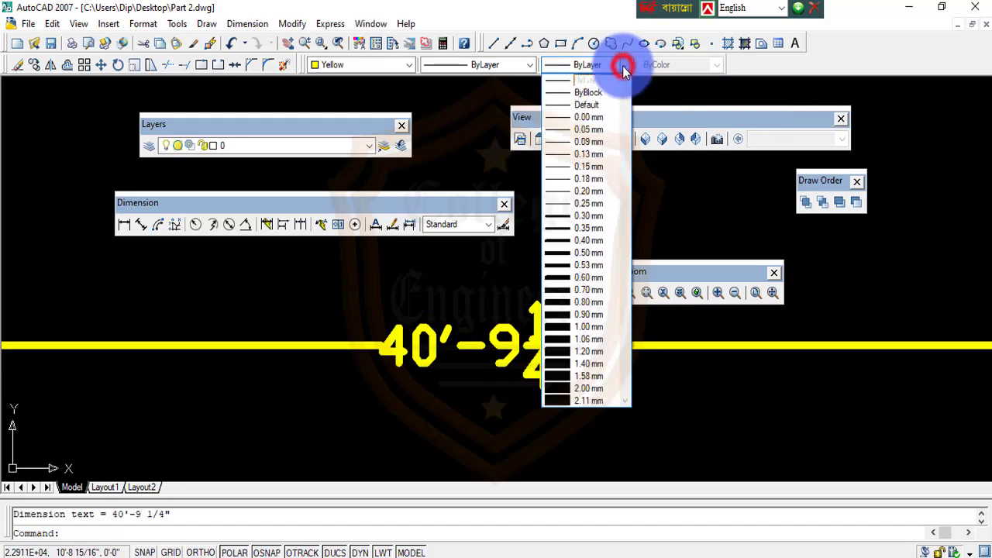
click(556, 82)
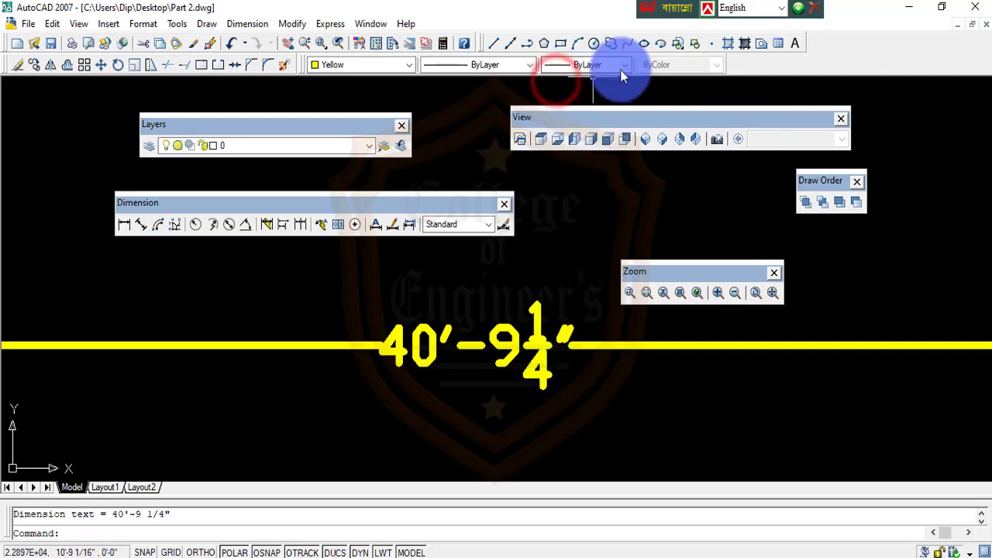
scroll(421, 303, down, 3)
scroll(496, 353, down, 2)
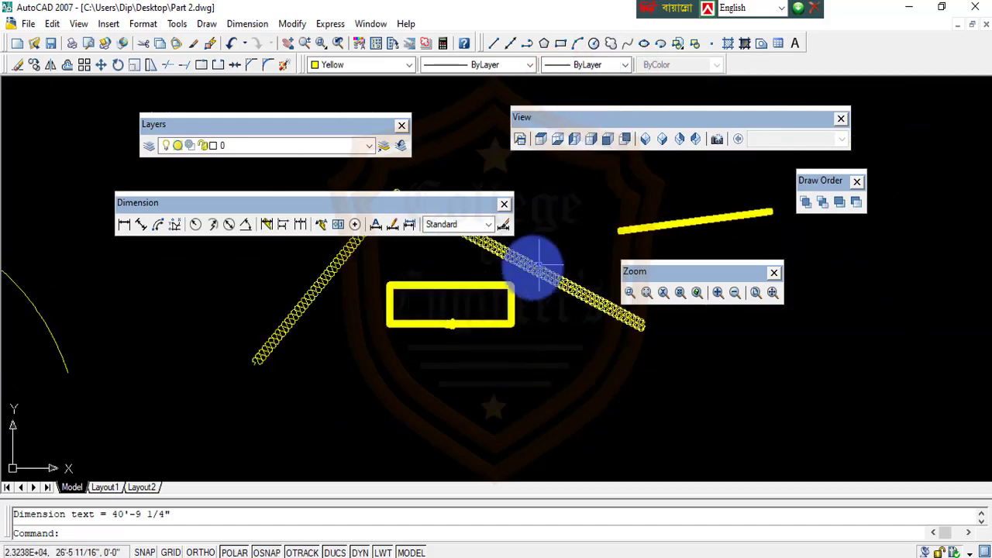
Crossing-select the yellow rectangle and delete it.
click(520, 279)
click(370, 361)
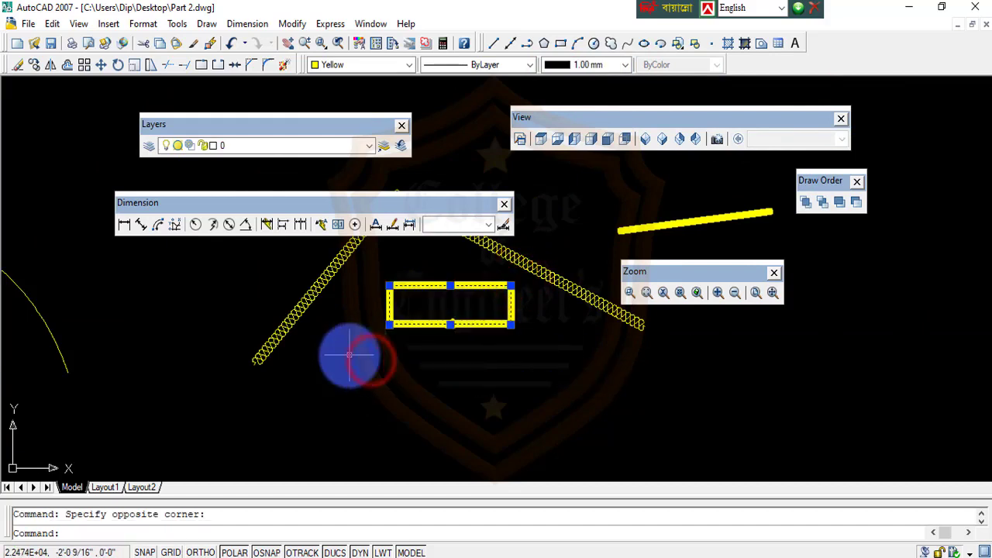
key(Delete)
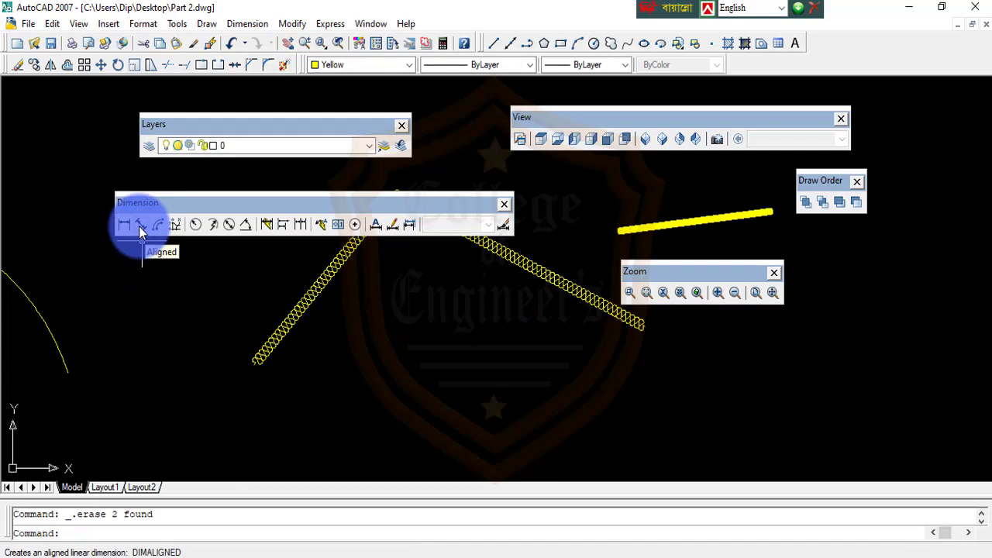
Add a 50'-5 1/2" aligned dimension below the slanted yellow line.
click(140, 226)
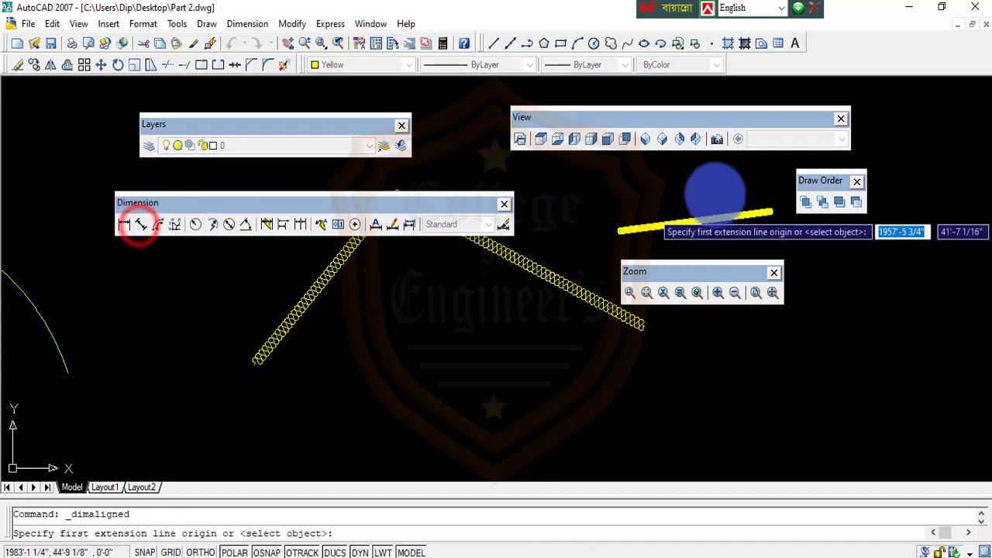
scroll(713, 188, up, 4)
click(433, 303)
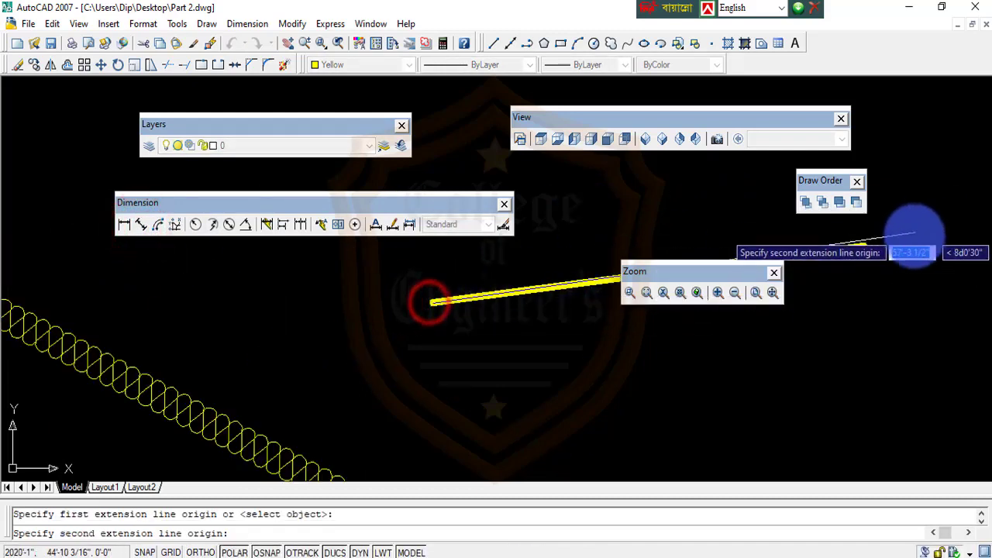
click(864, 246)
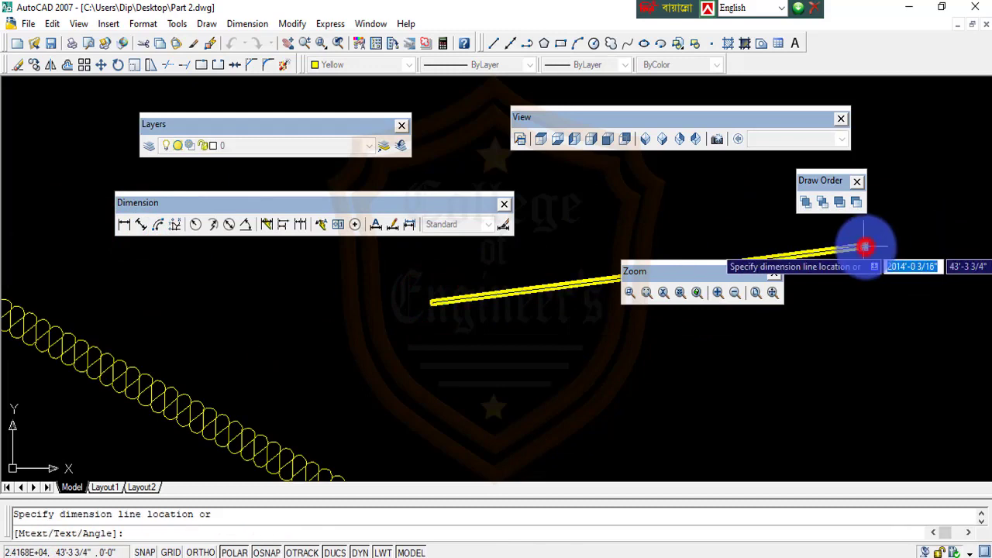
click(870, 308)
scroll(683, 339, up, 4)
scroll(684, 339, up, 2)
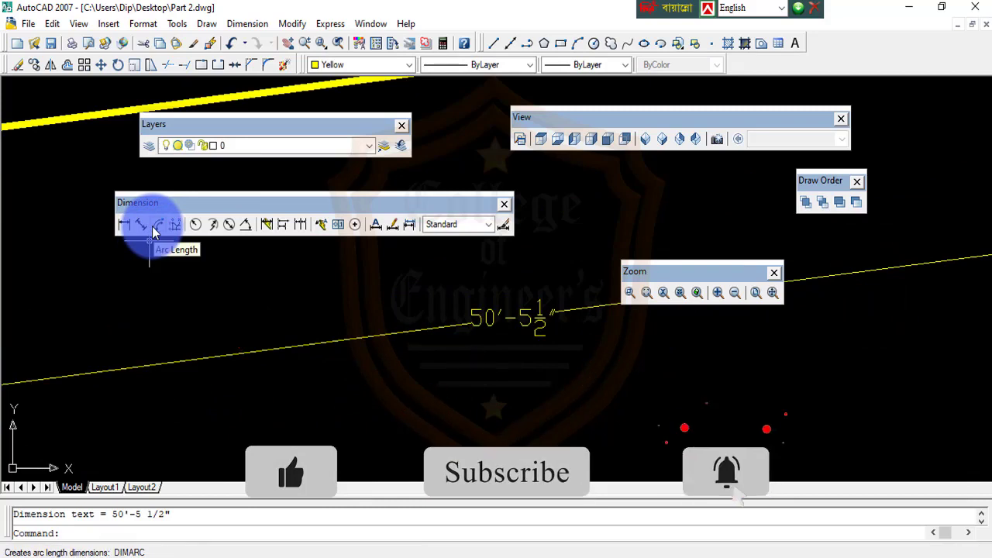
Add a 195'-4 5/8" arc-length dimension above the long arc.
click(156, 225)
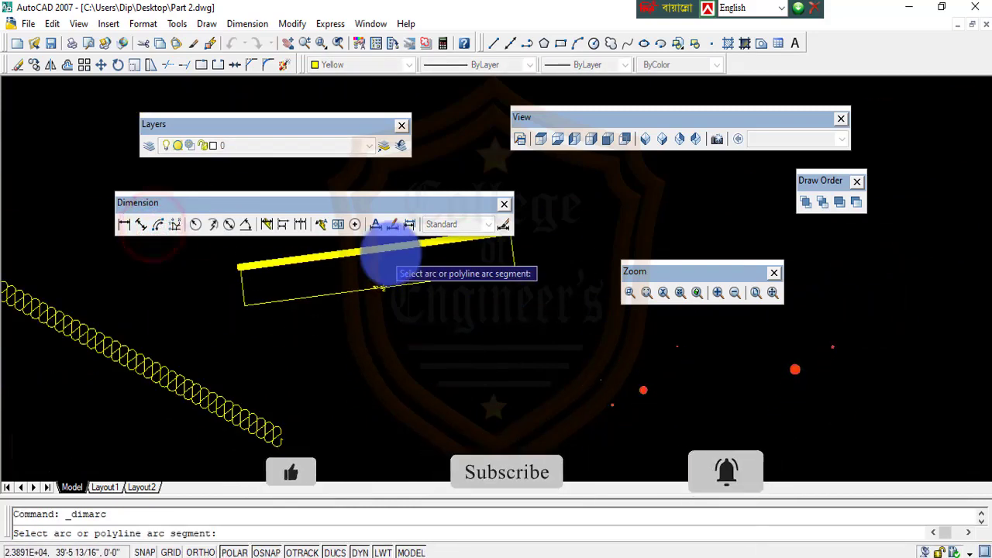
scroll(380, 289, down, 3)
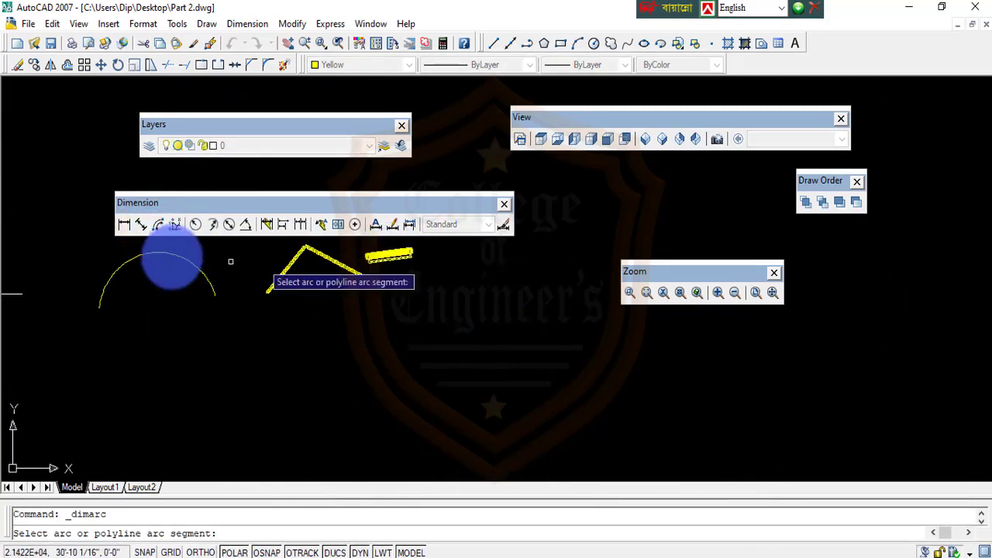
scroll(124, 257, up, 1)
click(122, 262)
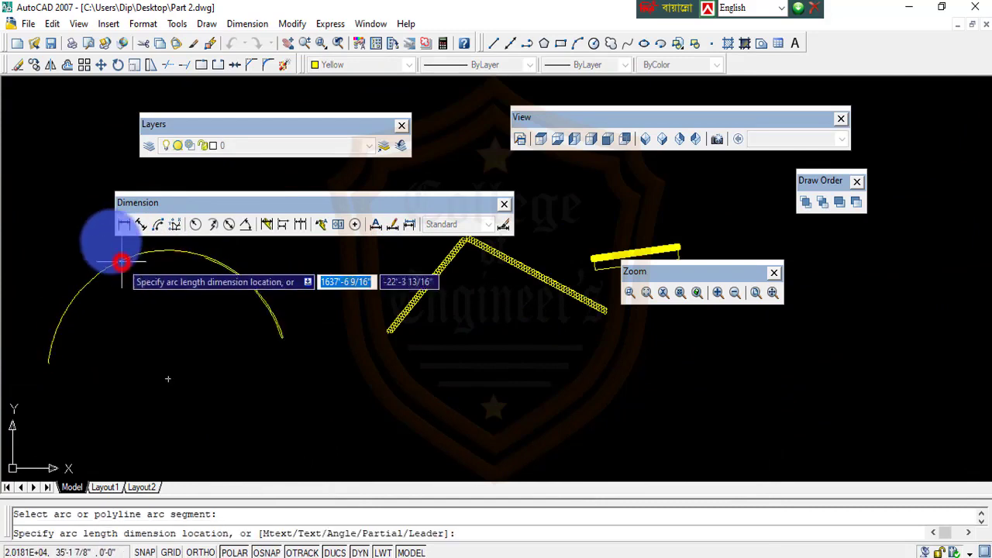
click(106, 240)
scroll(106, 239, up, 2)
mouse_move(294, 277)
middle_down()
mouse_move(363, 418)
mouse_move(350, 321)
middle_up()
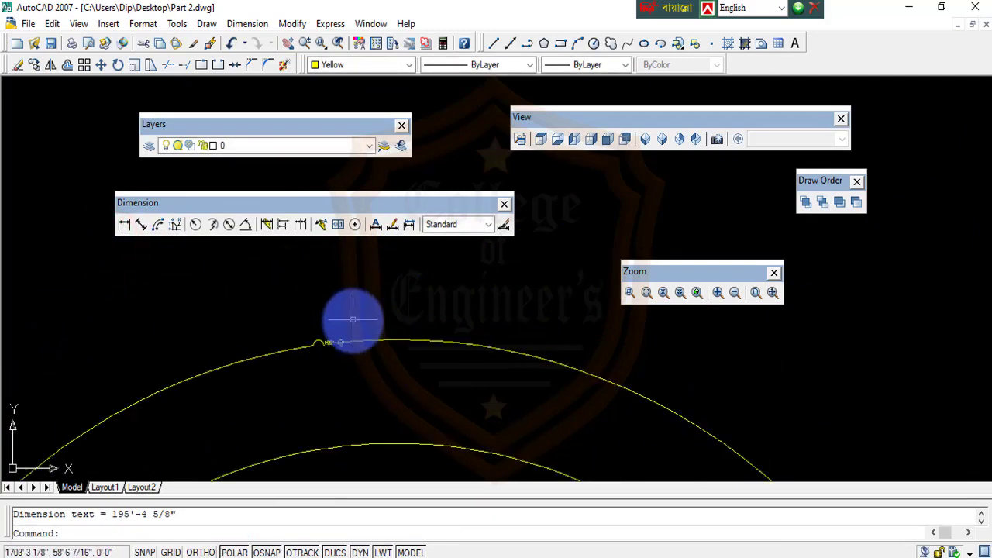
scroll(244, 459, up, 5)
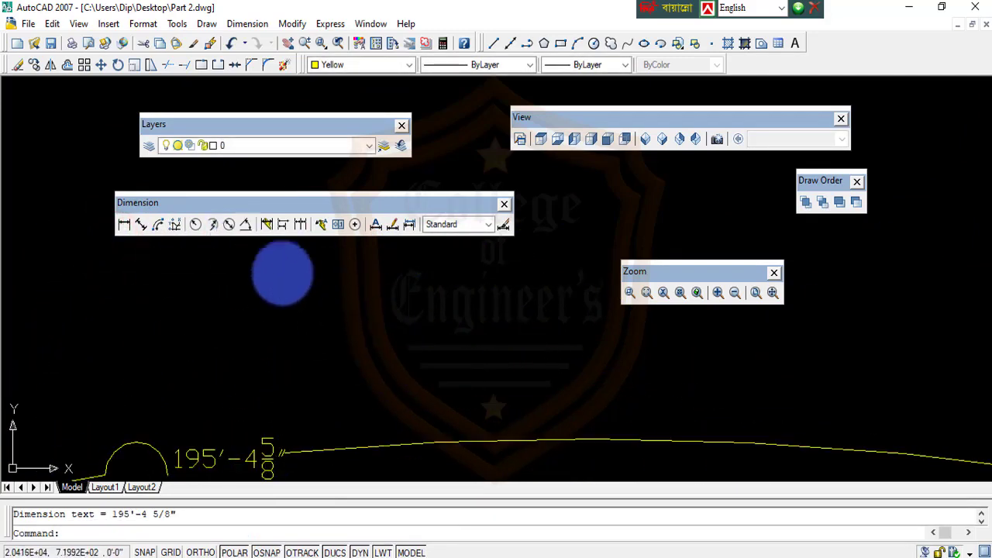
scroll(310, 281, down, 1)
middle_drag(332, 293, 386, 232)
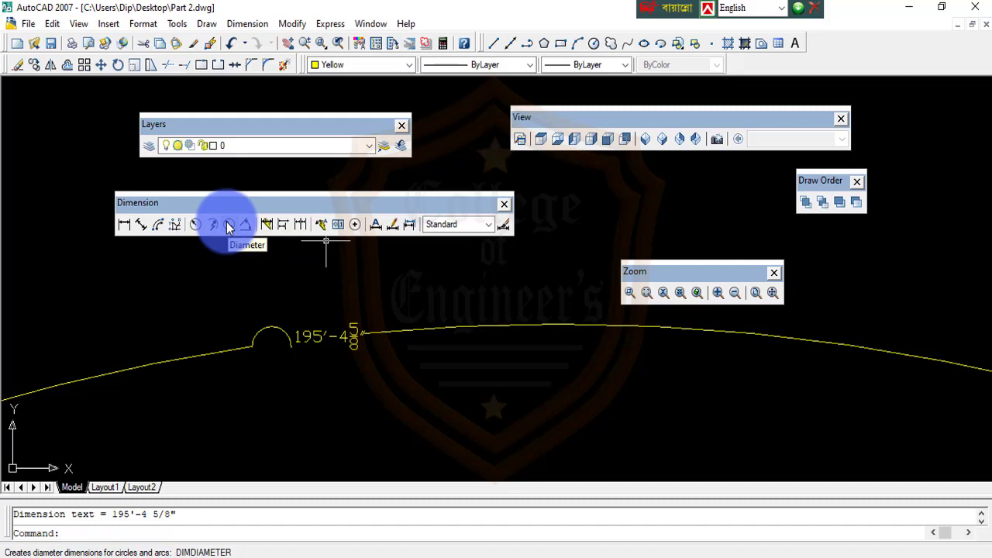
Place a Ø74'-10 13/16" diameter dimension on the circle, text outside it.
click(229, 225)
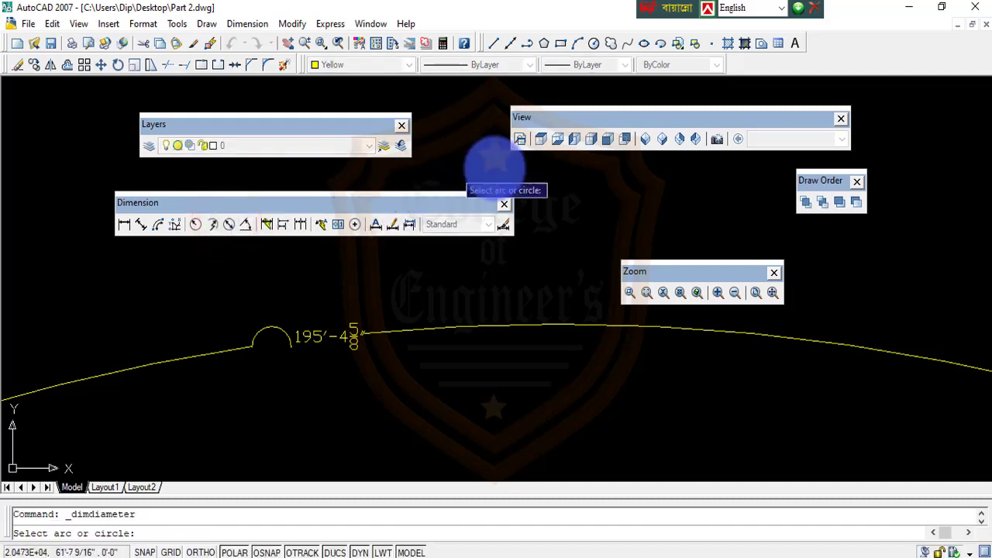
scroll(416, 284, down, 5)
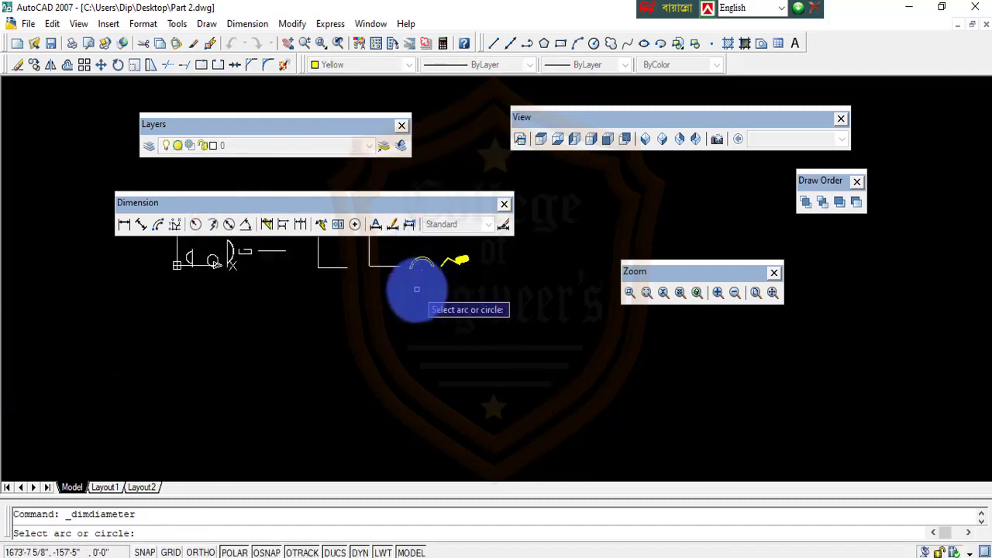
scroll(300, 311, up, 3)
scroll(272, 266, up, 3)
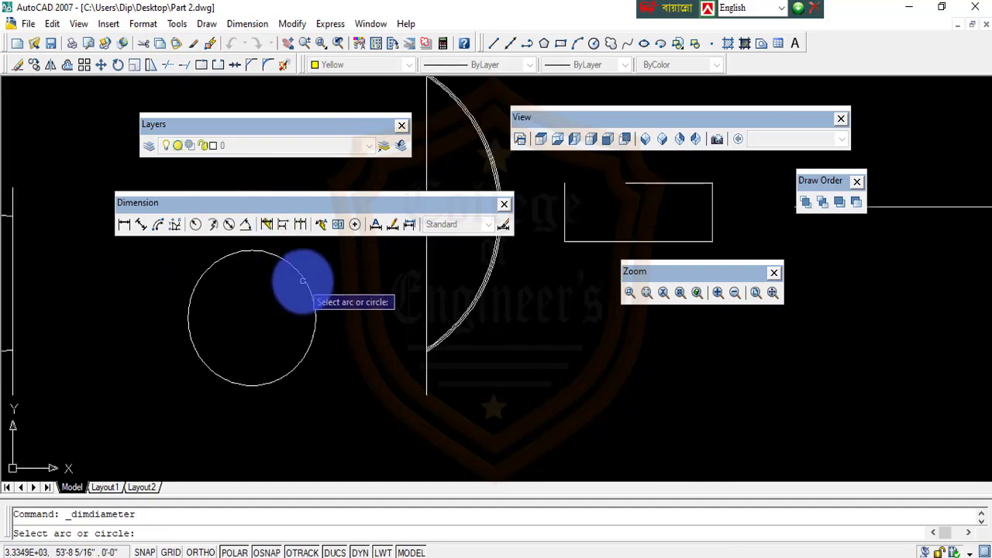
click(305, 278)
click(369, 285)
scroll(369, 285, up, 3)
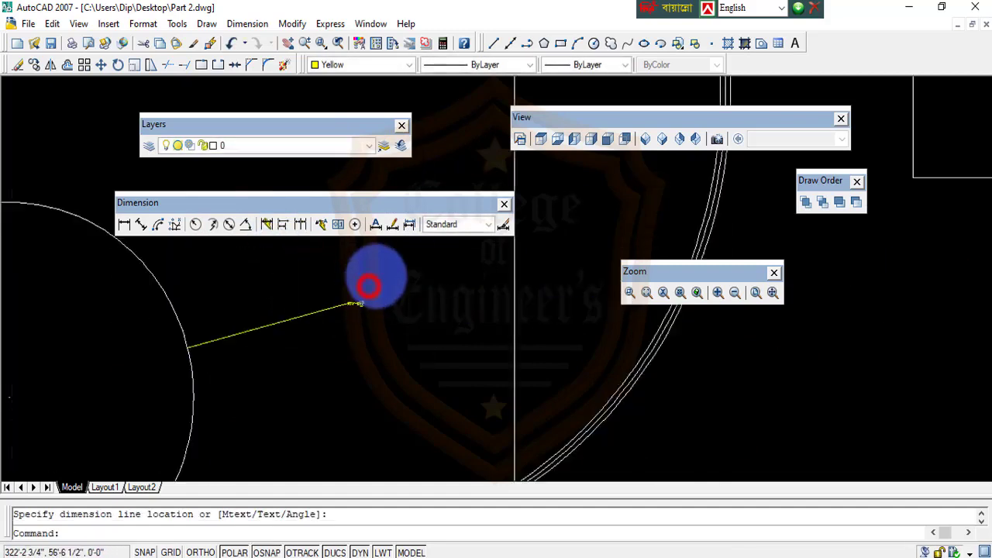
scroll(260, 389, up, 3)
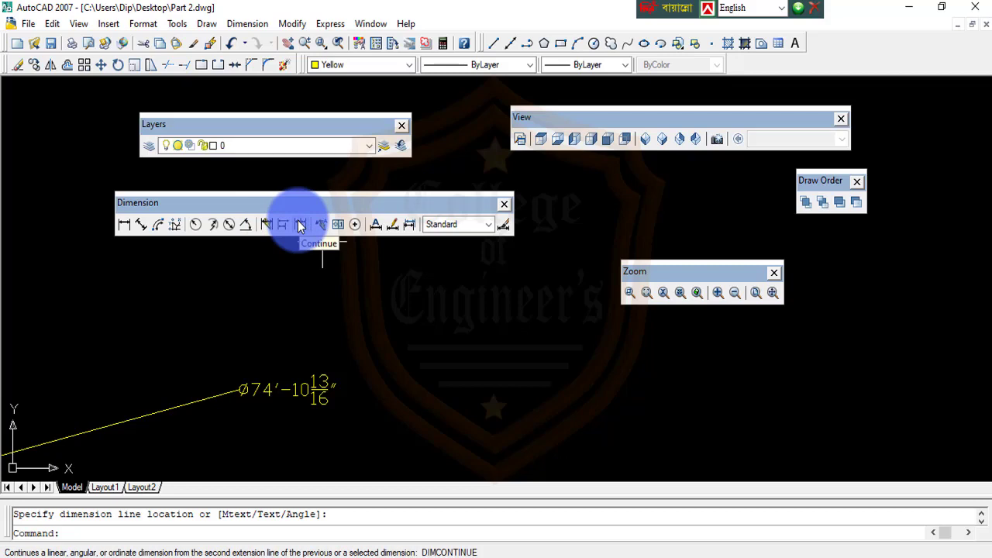
Draw a text-less quick leader beside the diameter dimension, then crossing-select it.
click(321, 226)
click(350, 314)
click(389, 314)
click(382, 335)
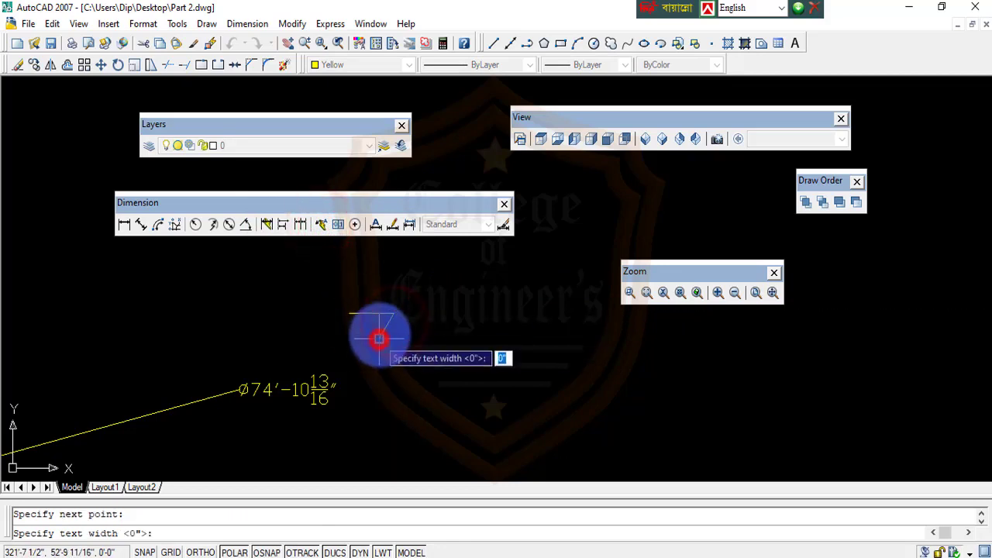
click(380, 334)
scroll(335, 302, up, 2)
scroll(335, 302, up, 2)
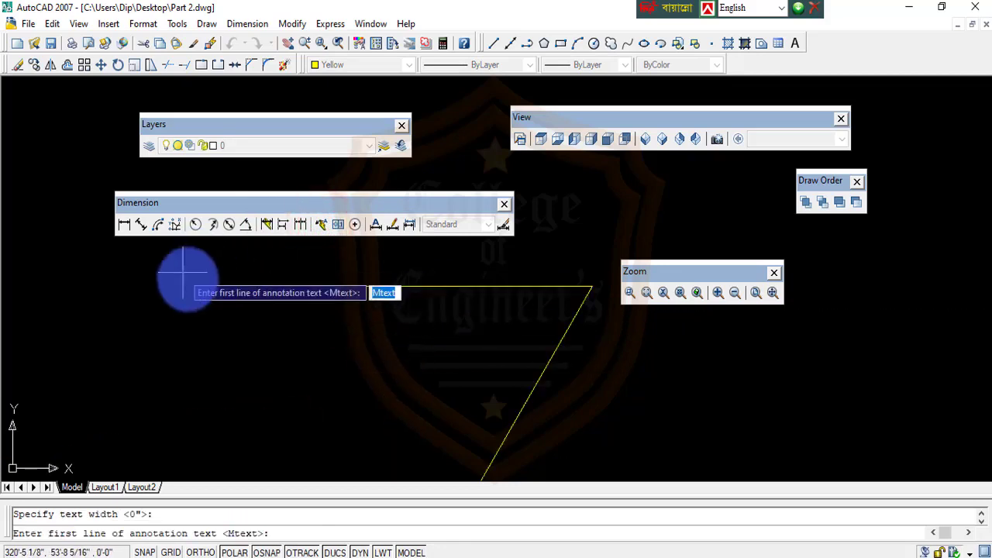
scroll(343, 295, up, 2)
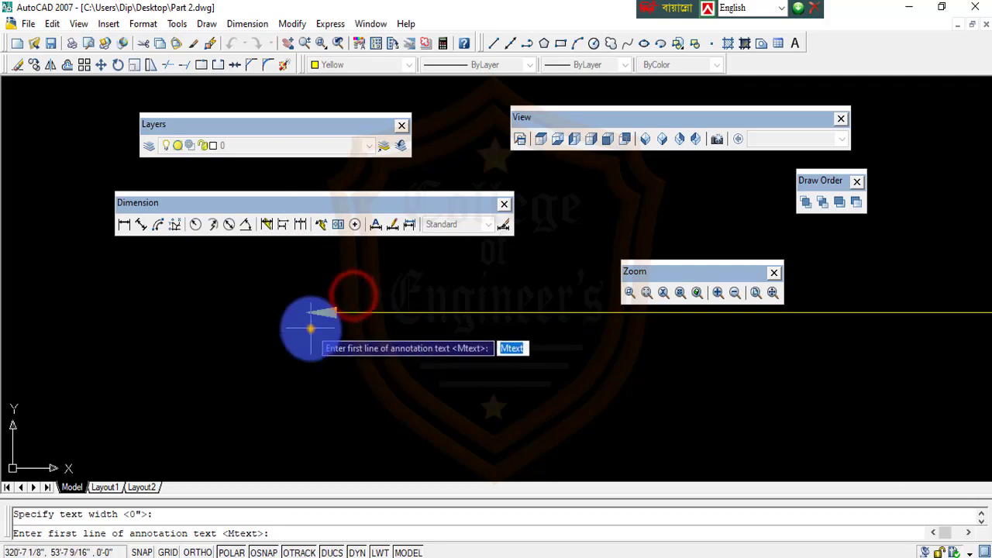
right_click(303, 328)
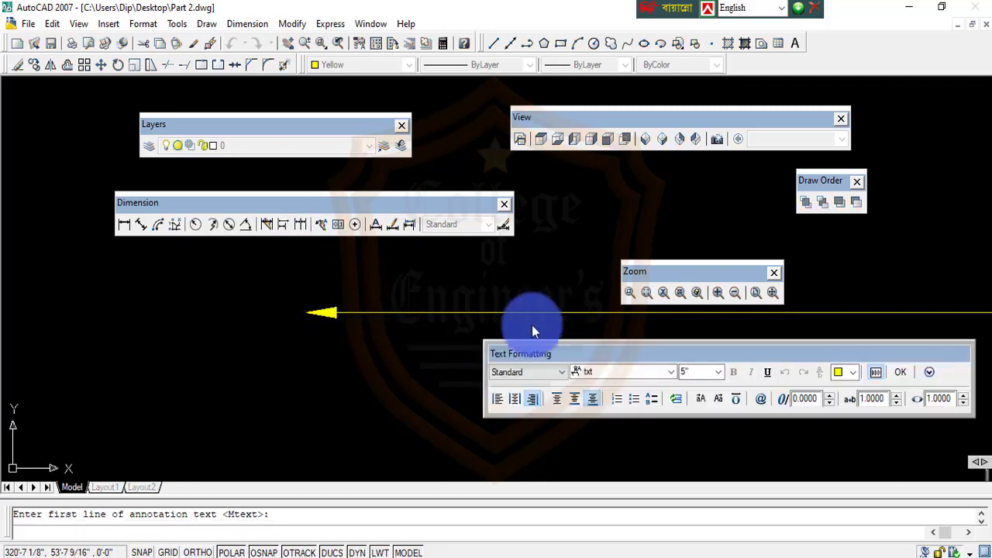
click(899, 371)
click(372, 277)
click(284, 365)
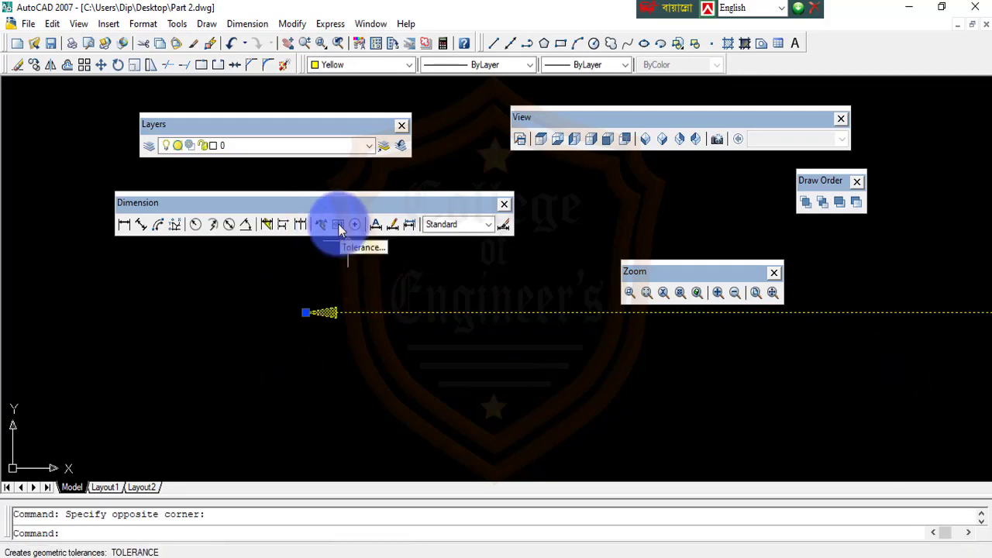
Clear the selection and place a center mark cross on the large circle.
key(Escape)
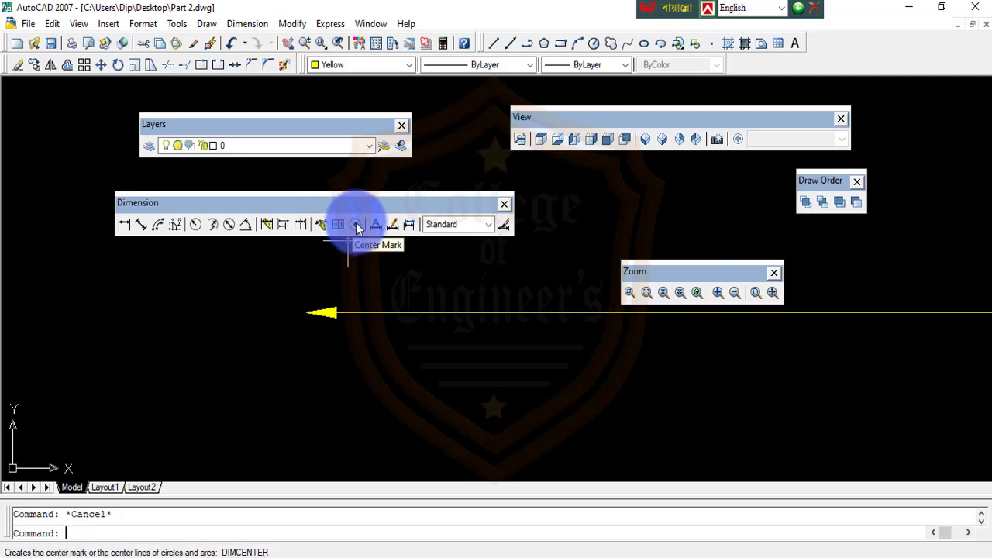
click(355, 225)
scroll(421, 276, down, 2)
scroll(442, 339, down, 2)
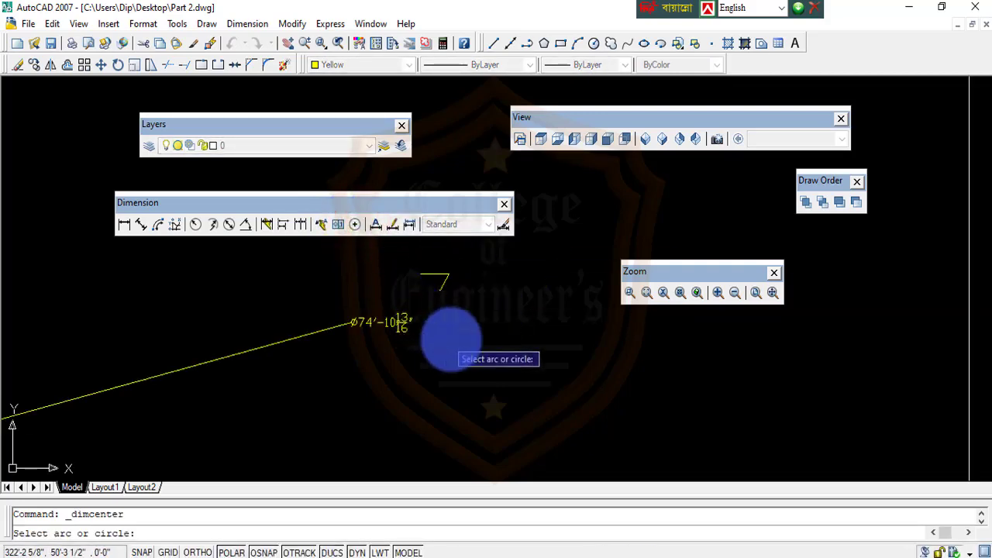
scroll(376, 355, down, 3)
scroll(376, 356, up, 5)
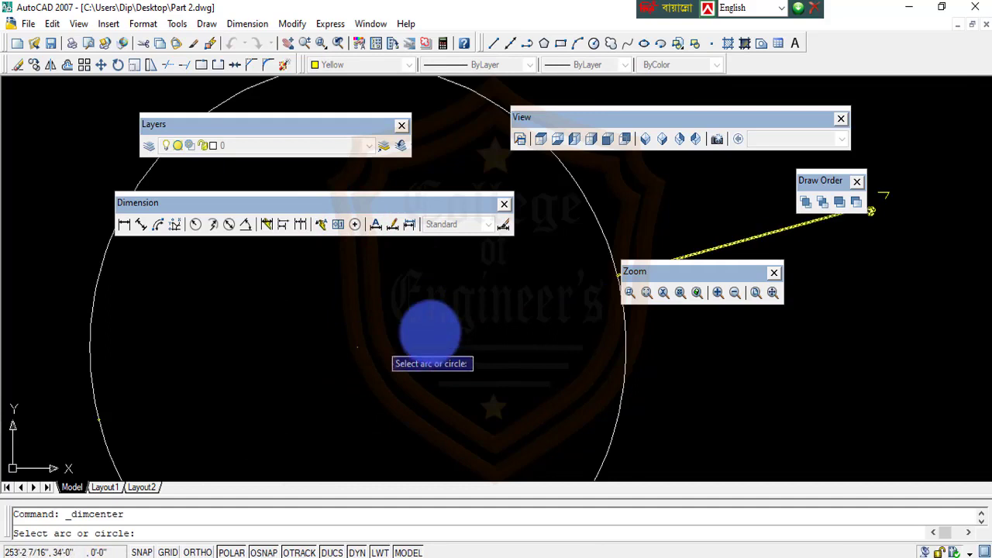
click(572, 180)
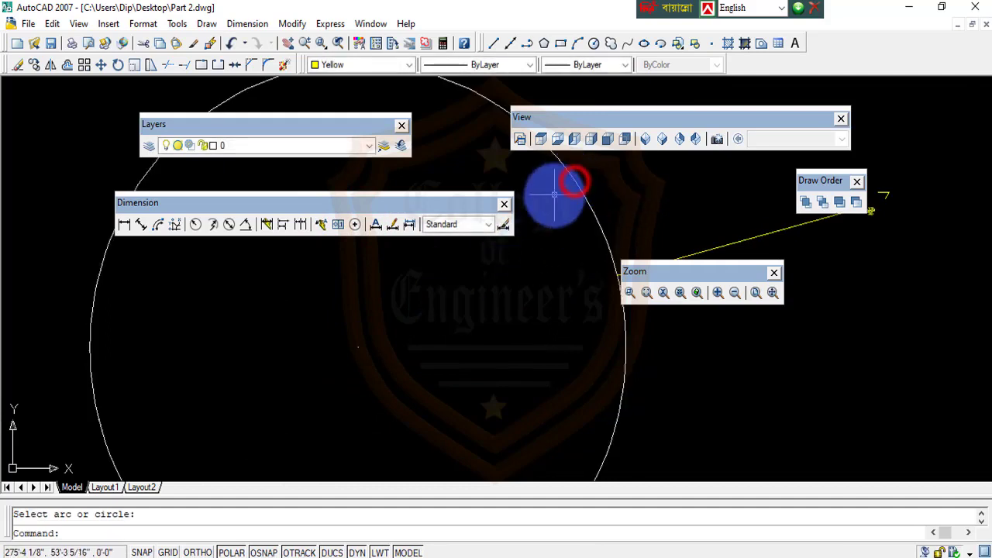
scroll(353, 351, up, 1)
scroll(352, 351, up, 2)
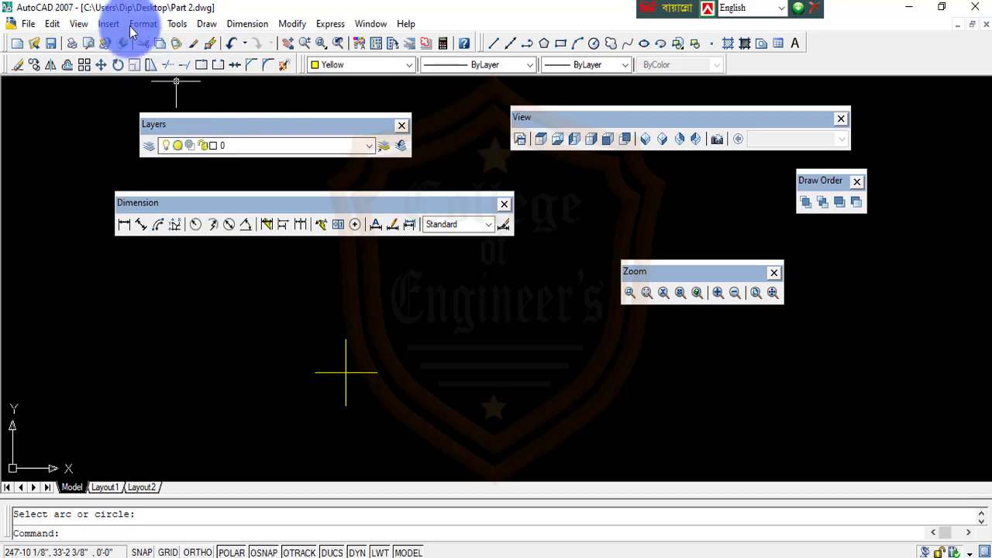
Move the Dimension and Zoom toolbars toward the middle and Zoom Window into a region.
drag(252, 204, 217, 190)
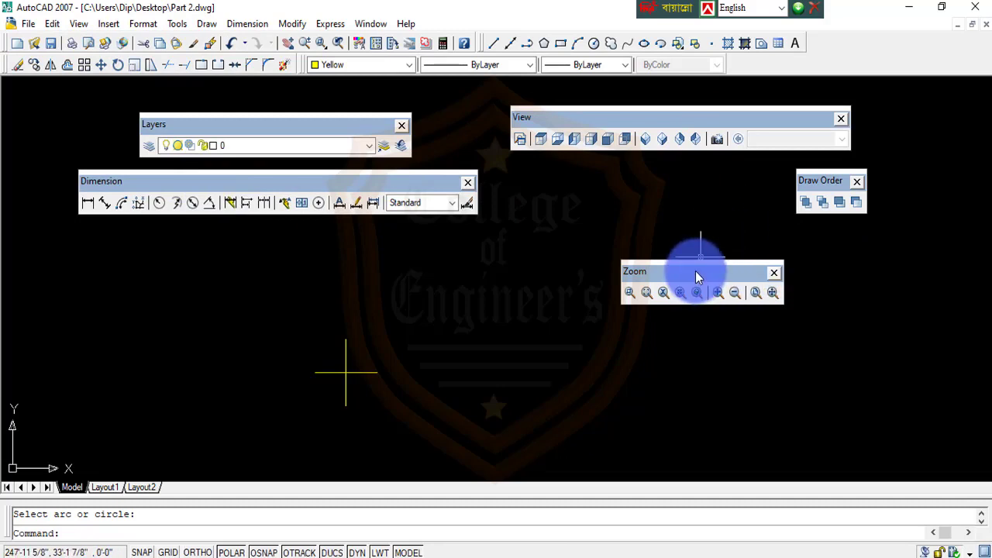
drag(695, 272, 506, 276)
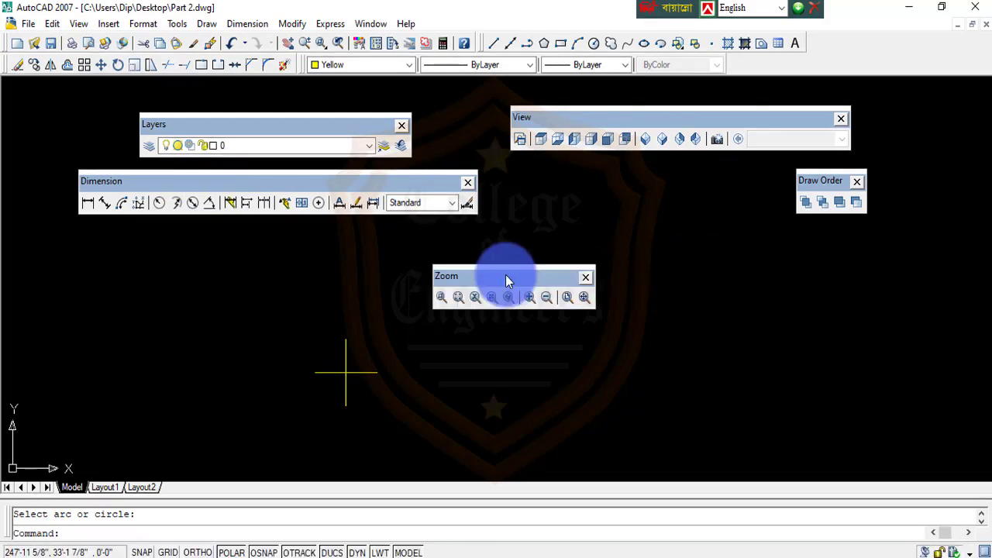
click(440, 297)
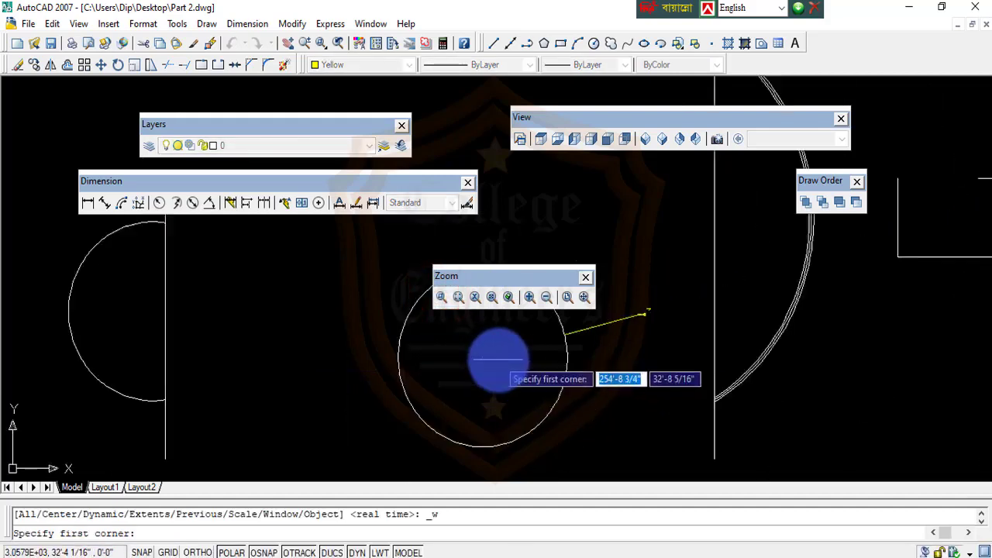
scroll(499, 359, down, 3)
scroll(665, 328, up, 5)
click(648, 265)
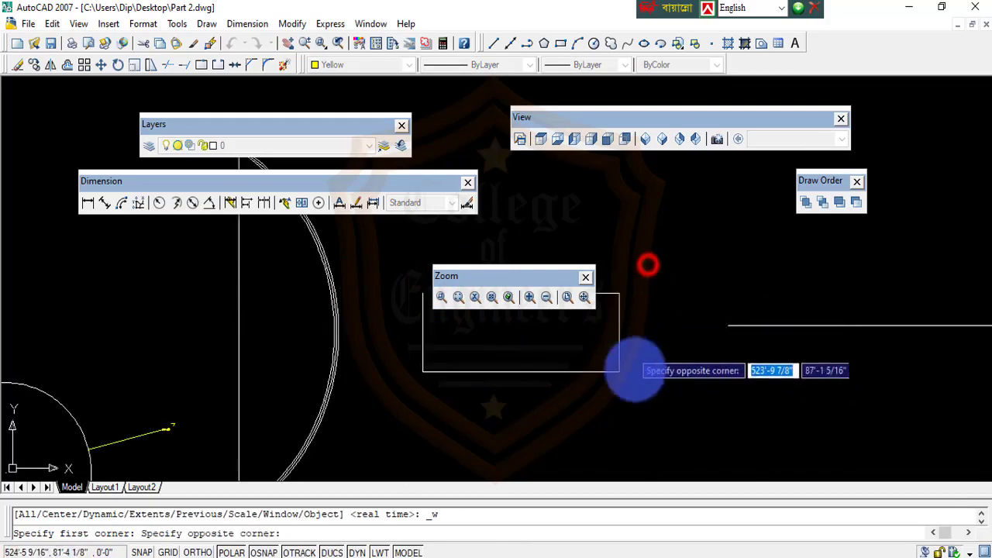
click(609, 394)
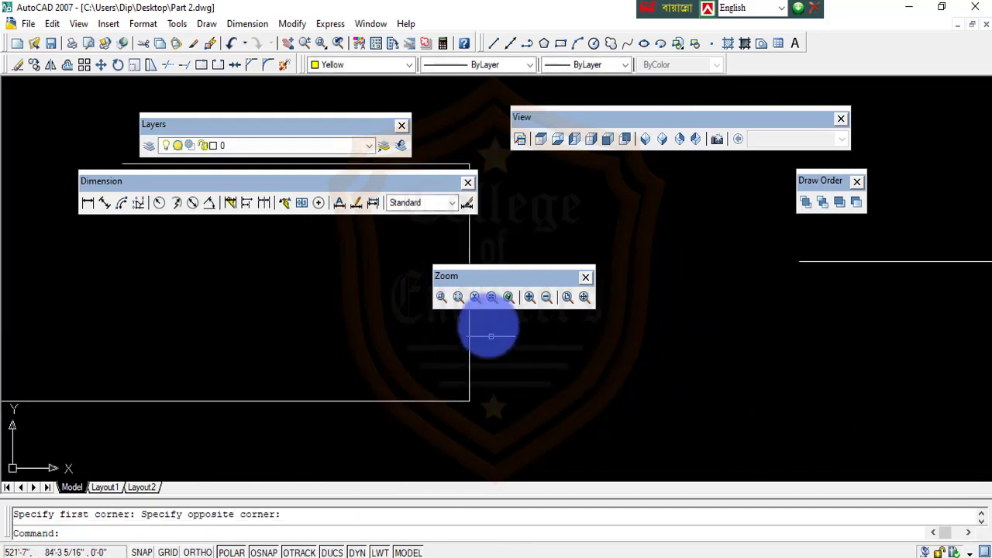
Use Zoom Dynamic, resize the view box and accept it.
click(458, 298)
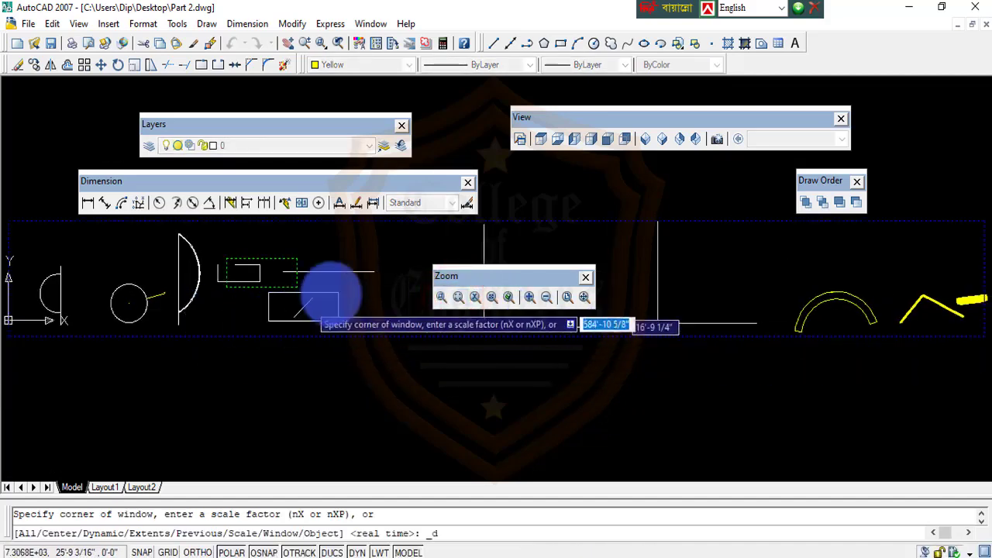
click(264, 273)
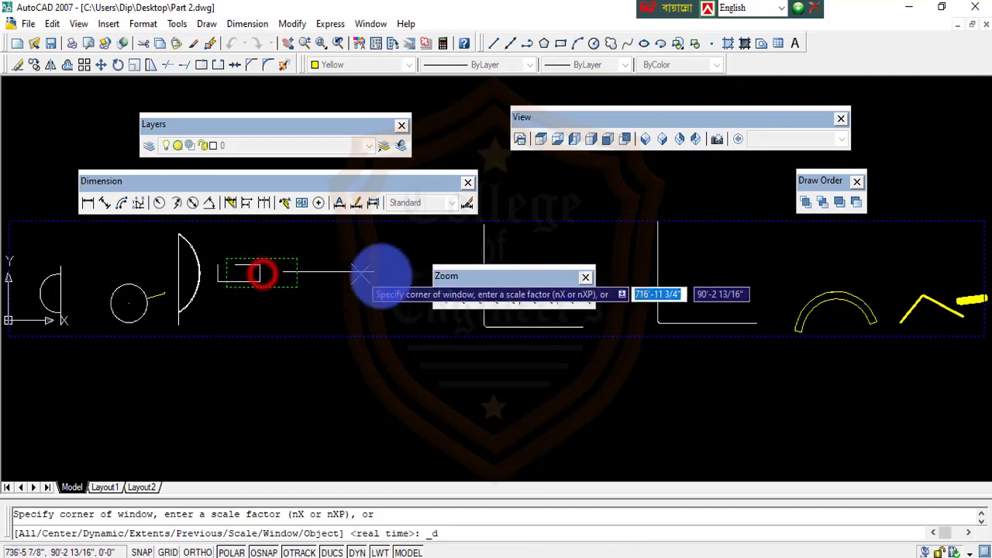
right_click(330, 271)
click(355, 287)
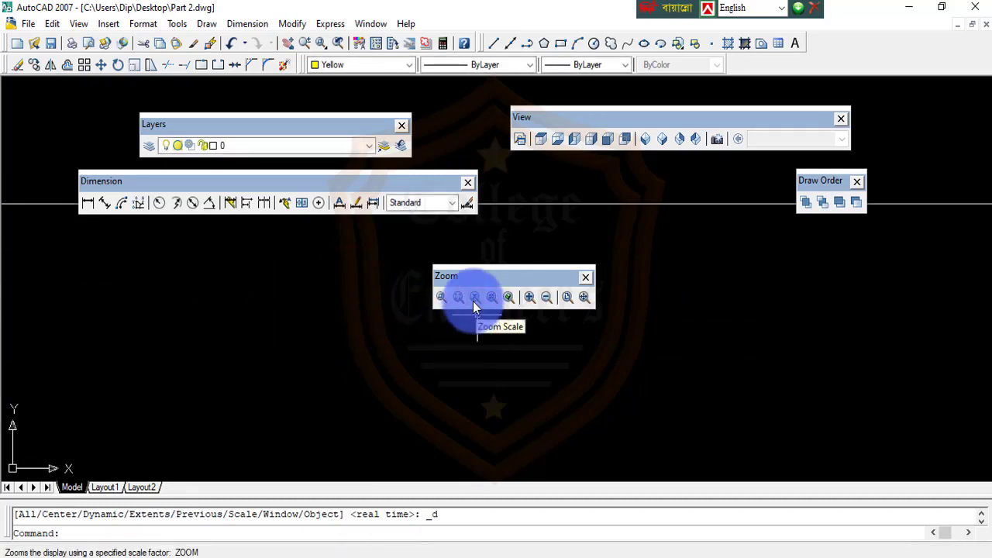
Zoom Center on the circle, keeping the current magnification.
scroll(439, 336, down, 5)
scroll(481, 348, down, 3)
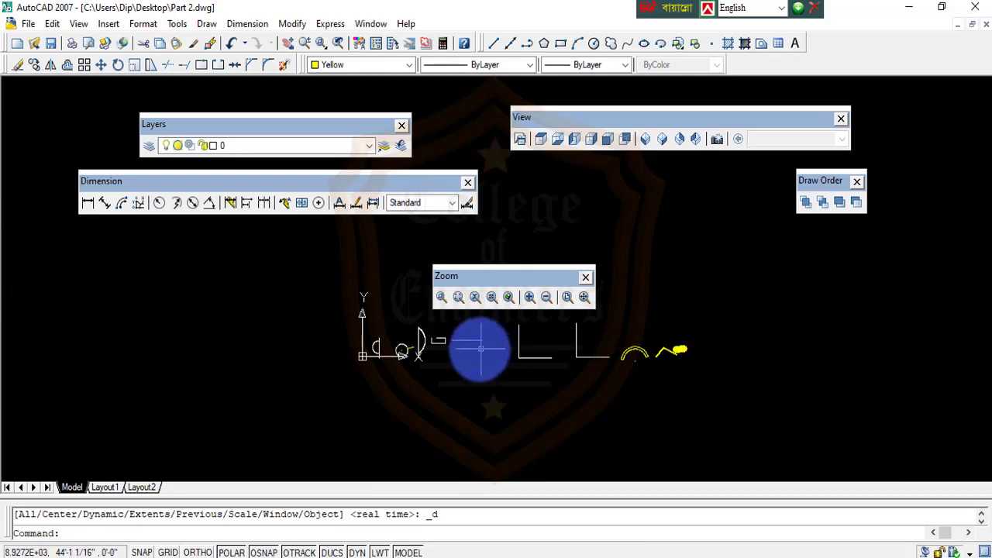
scroll(480, 349, up, 3)
scroll(458, 341, up, 3)
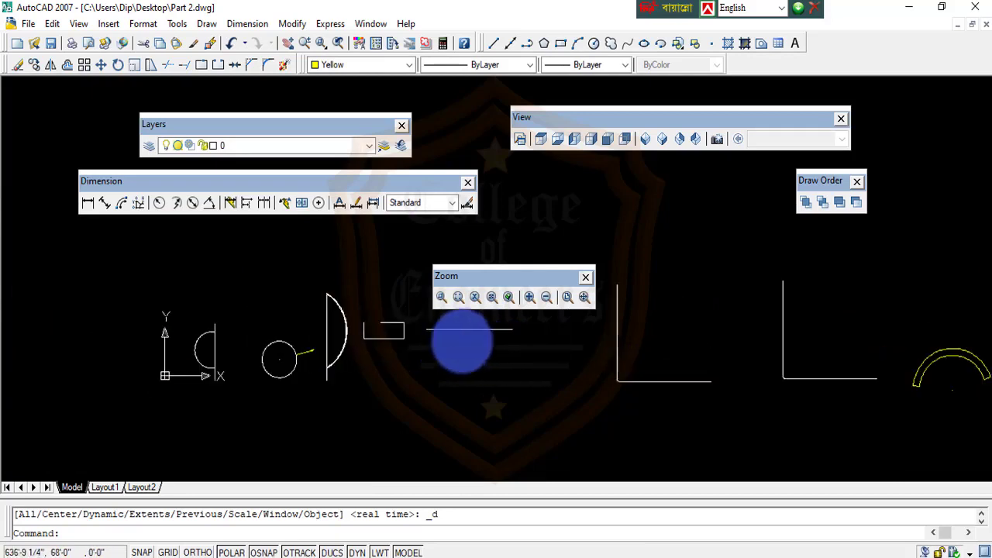
click(493, 299)
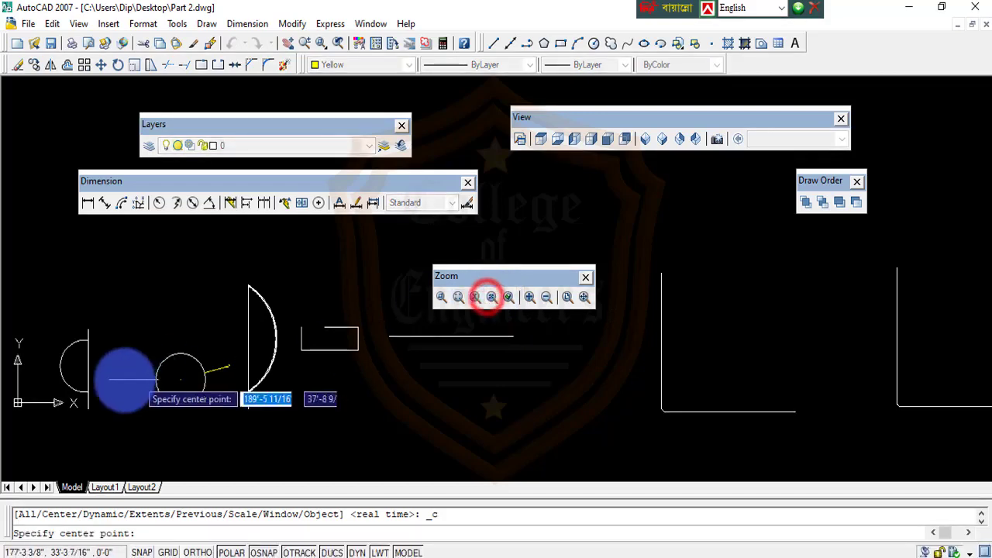
click(179, 376)
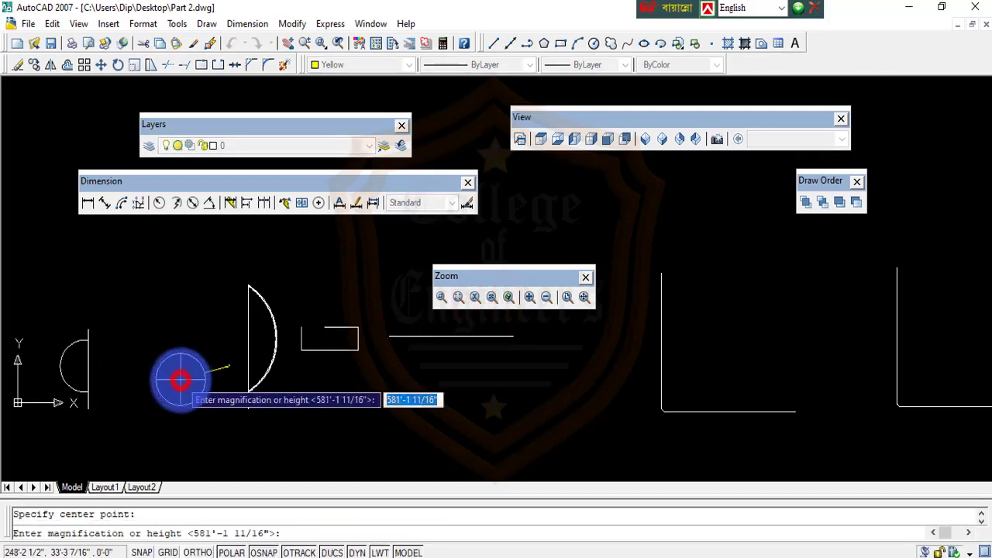
key(Return)
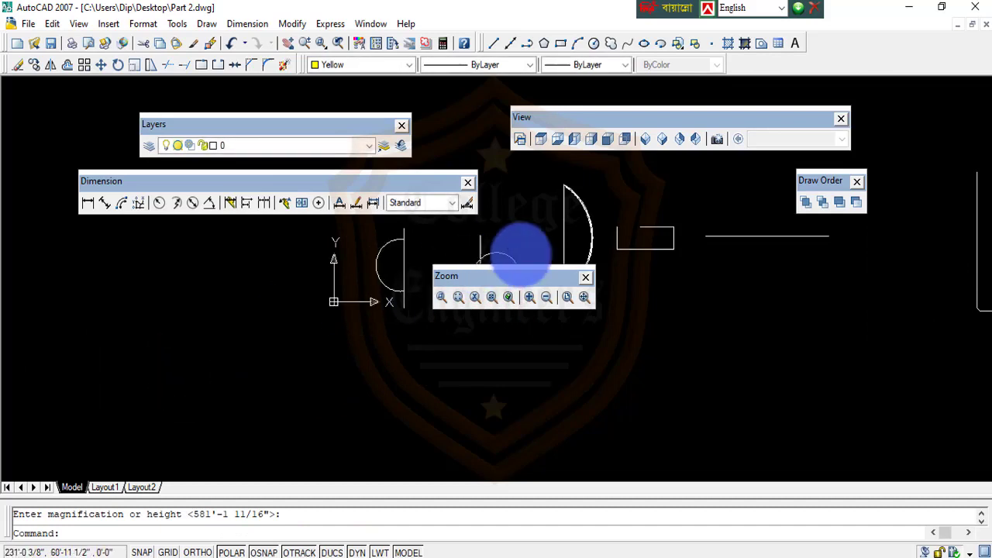
Zoom Object to fit two window-selected objects near the rectangle.
click(509, 298)
click(657, 205)
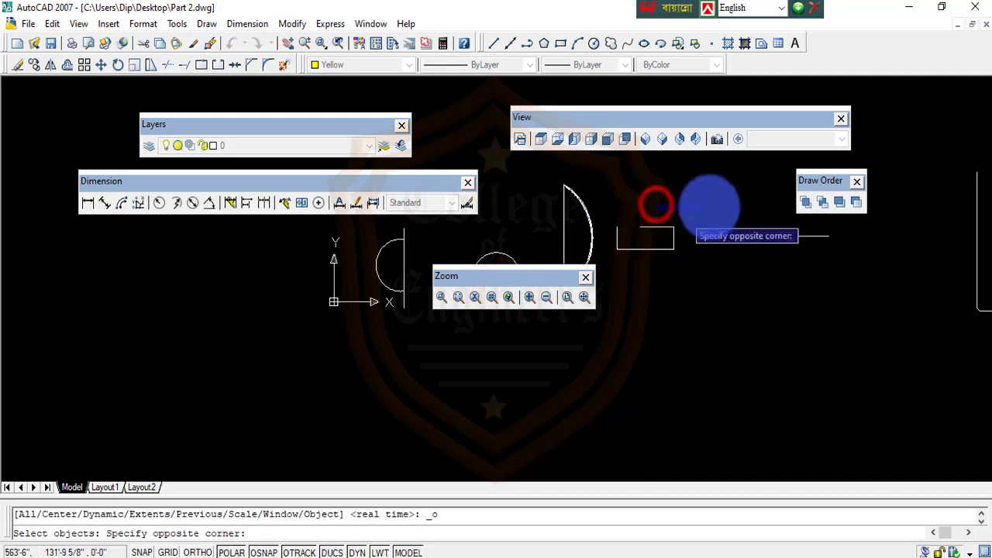
click(708, 205)
click(690, 206)
click(604, 271)
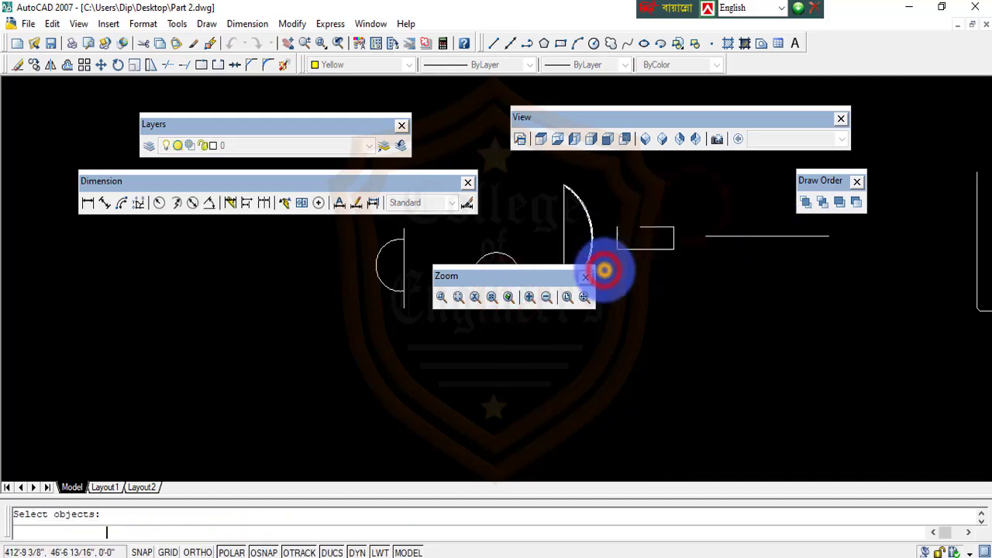
key(Return)
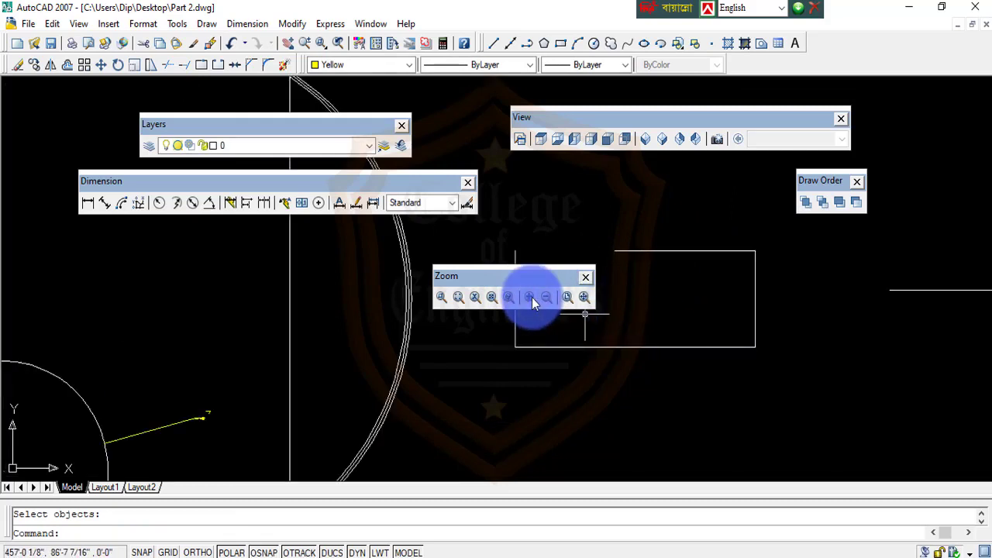
Try Zoom In, Zoom Out, Zoom All and Zoom Extents, then wheel-zoom in and back out.
click(530, 298)
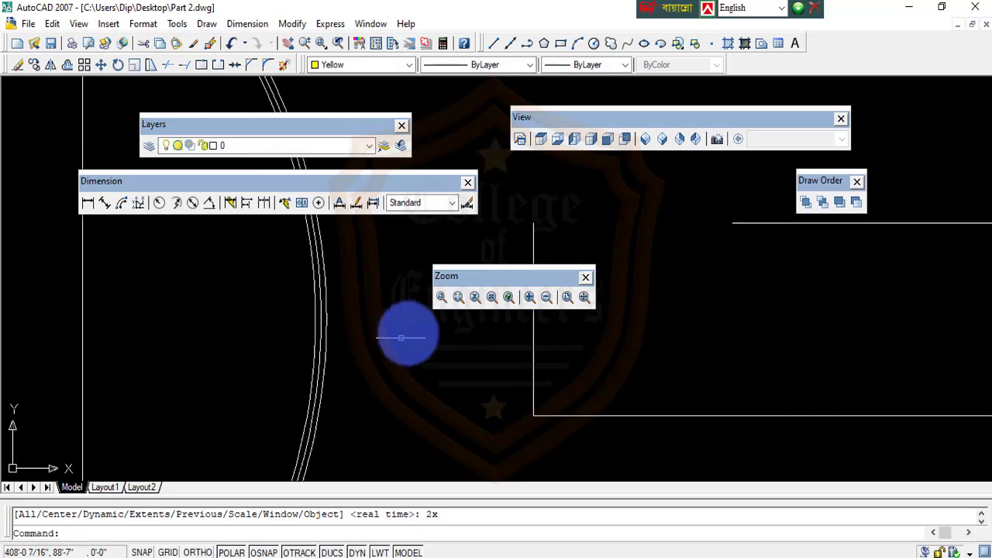
click(545, 299)
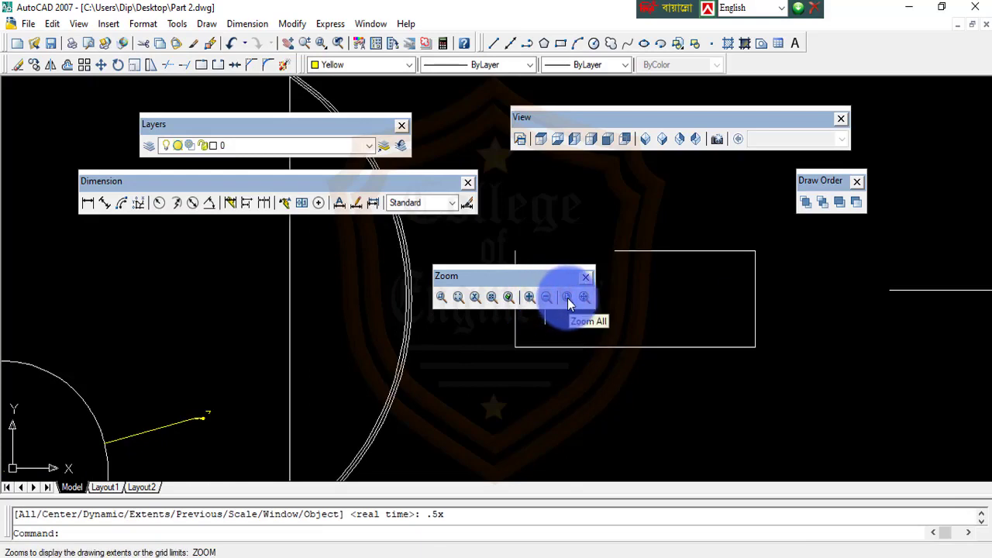
click(567, 299)
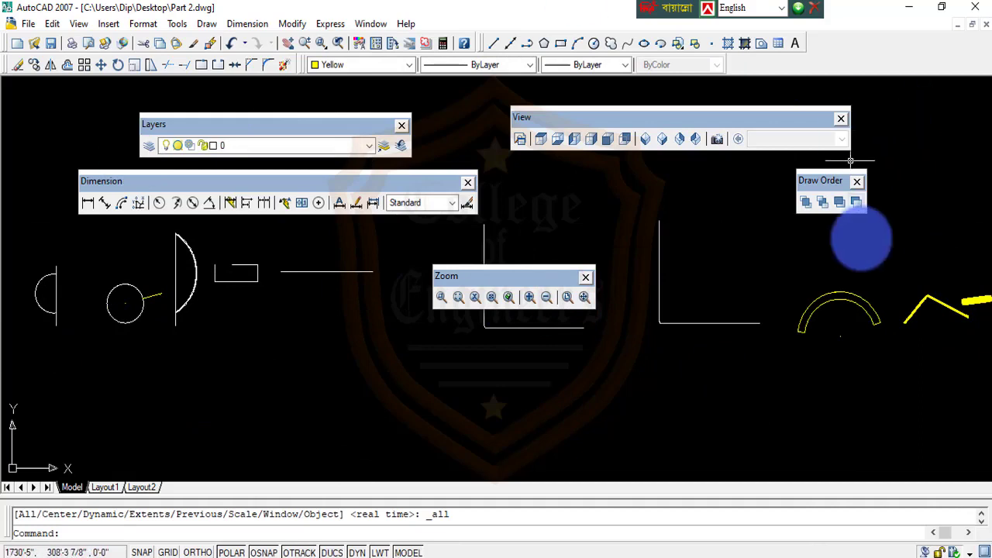
click(585, 301)
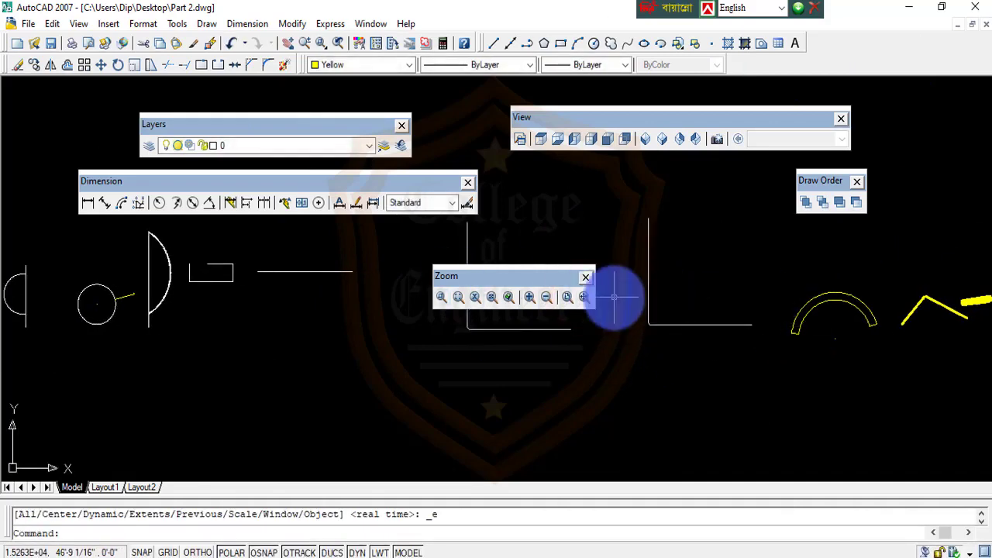
scroll(648, 277, up, 5)
scroll(655, 298, up, 4)
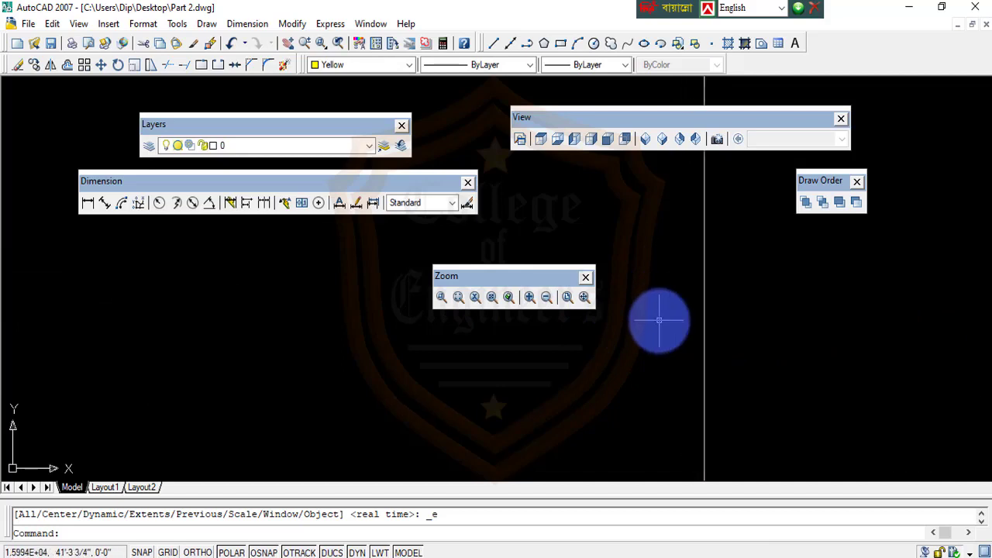
scroll(655, 320, down, 3)
scroll(655, 320, down, 3)
scroll(646, 346, down, 2)
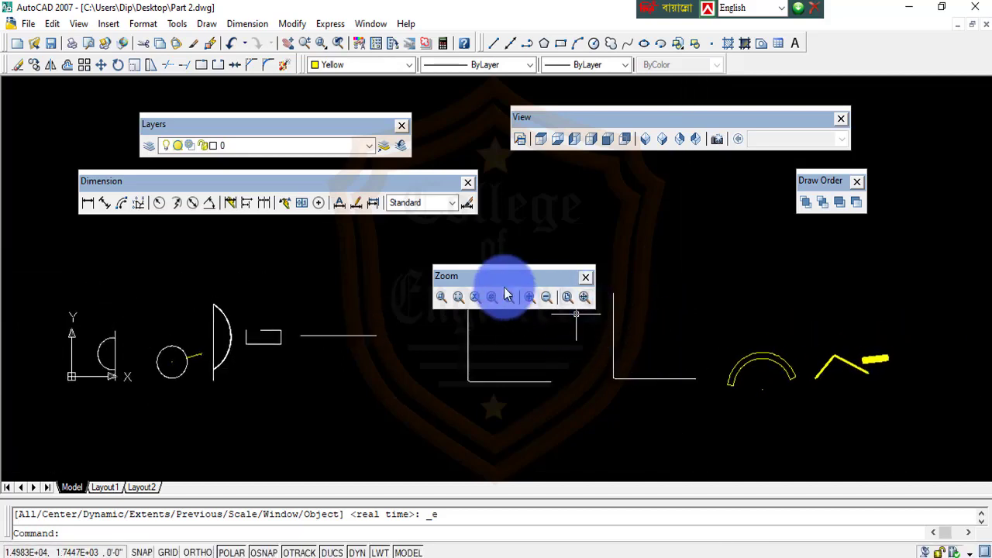
Move the Zoom and Draw Order toolbars side by side above the drawing.
drag(492, 277, 241, 249)
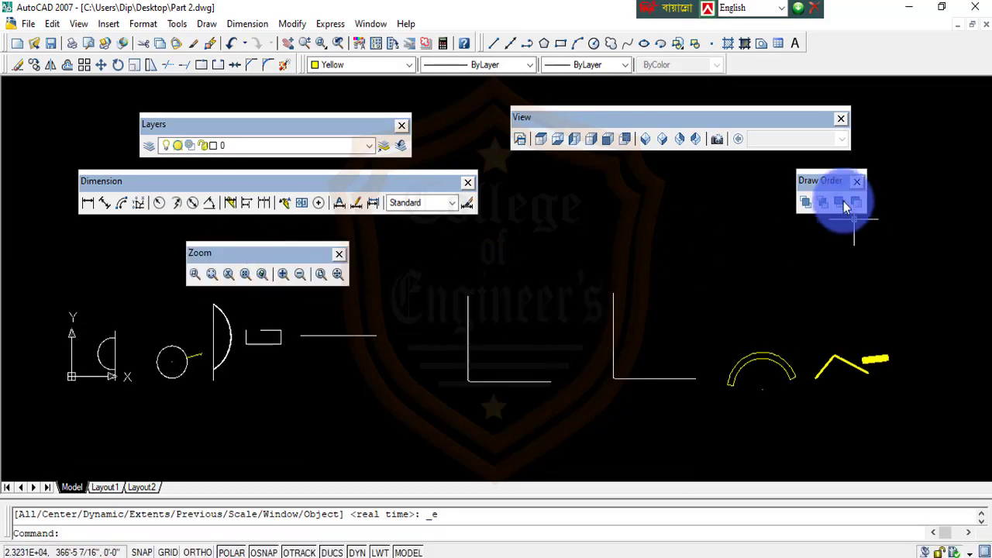
drag(826, 183, 616, 225)
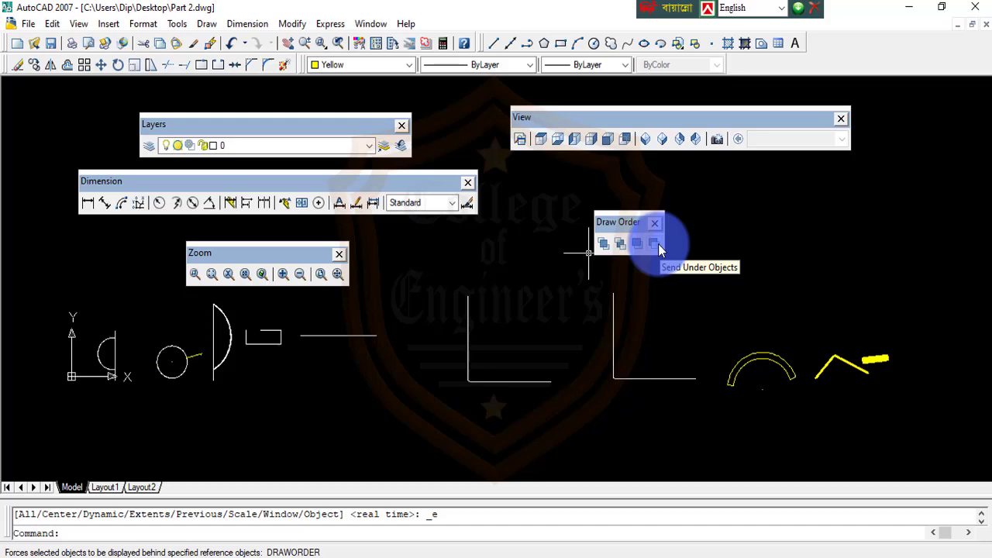
drag(619, 222, 402, 253)
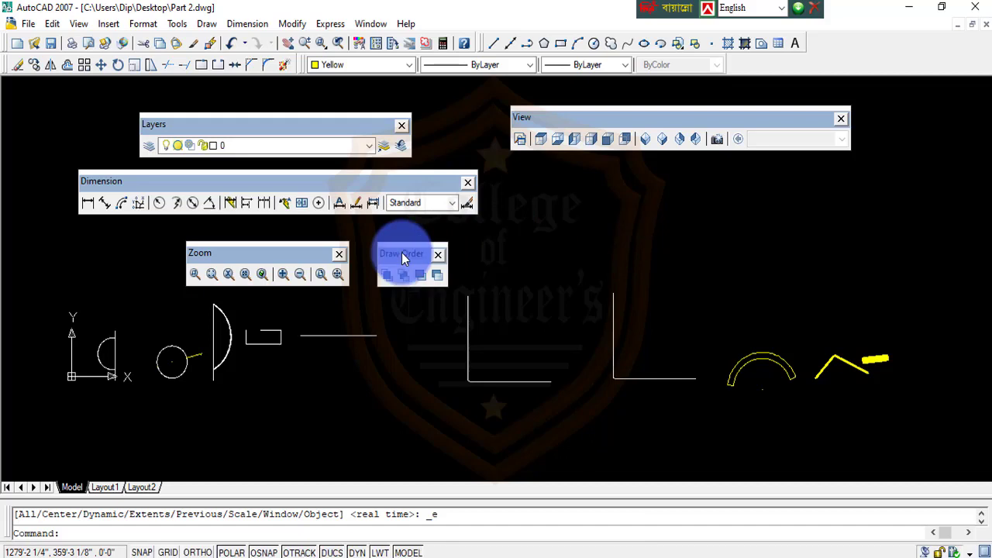
drag(656, 119, 675, 215)
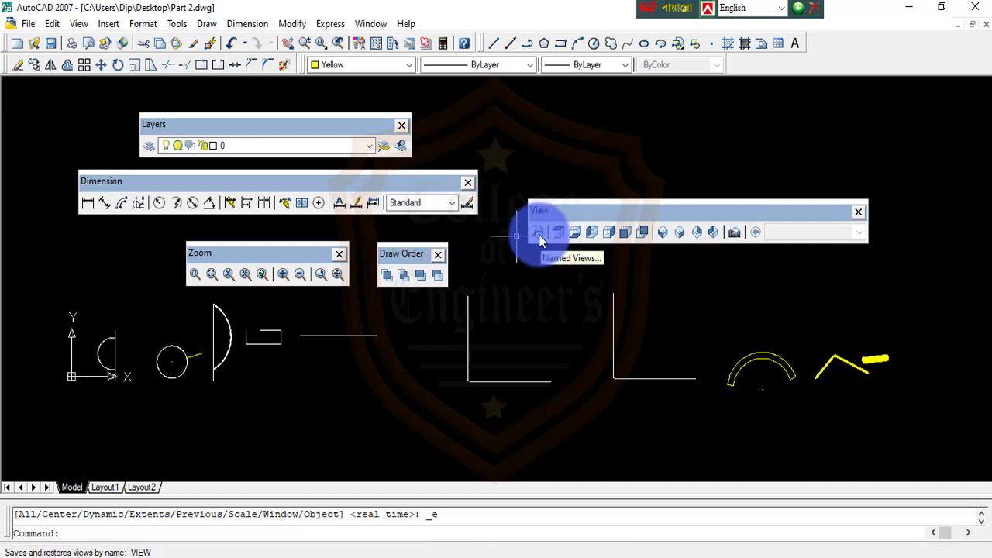
click(539, 235)
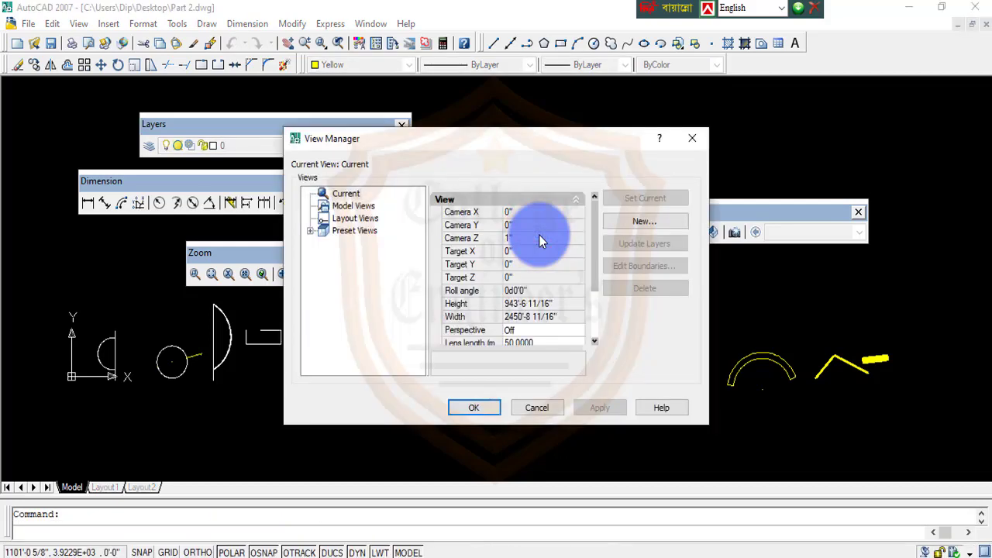
click(692, 138)
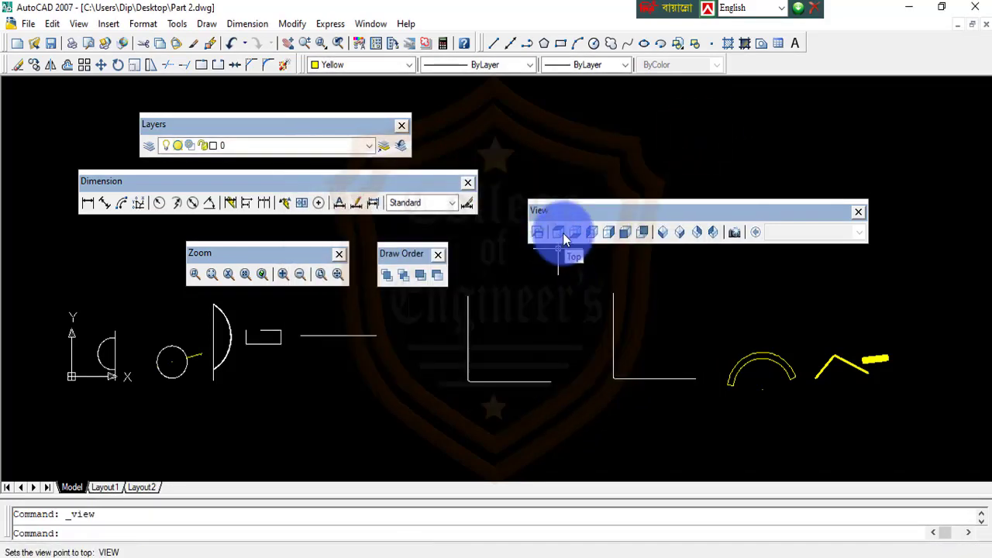